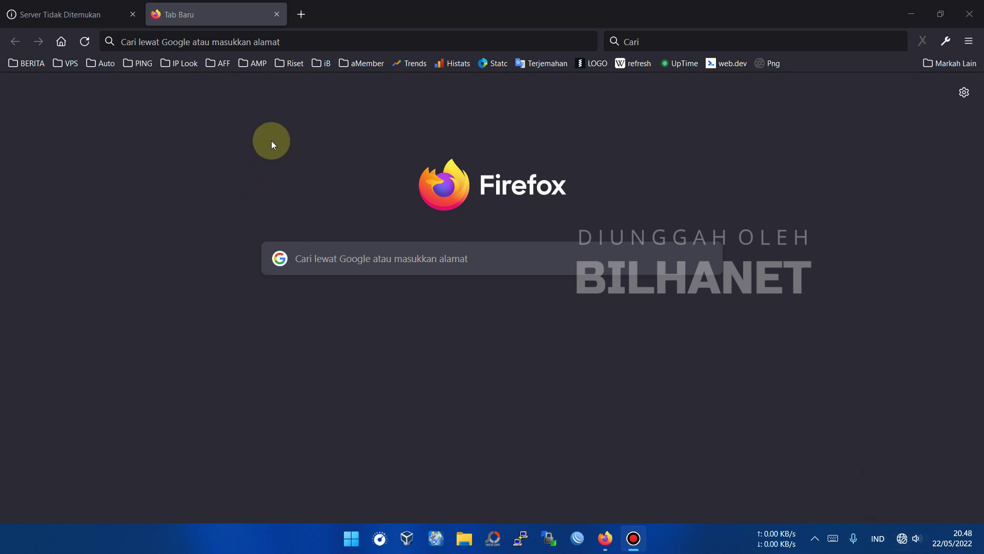
Open a new Firefox tab and load the router login page at 192.168.1.1.
left_click(301, 19)
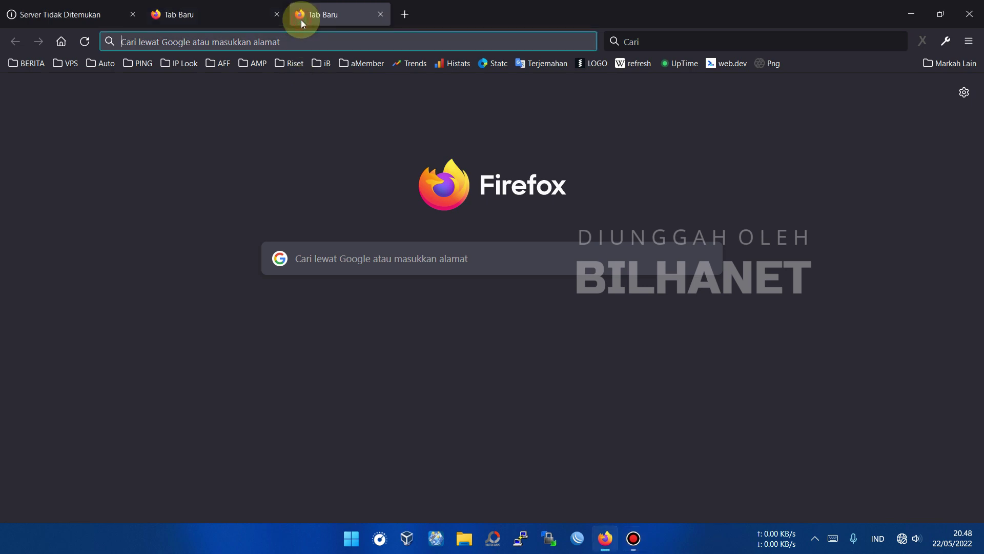
key("ctrl+v")
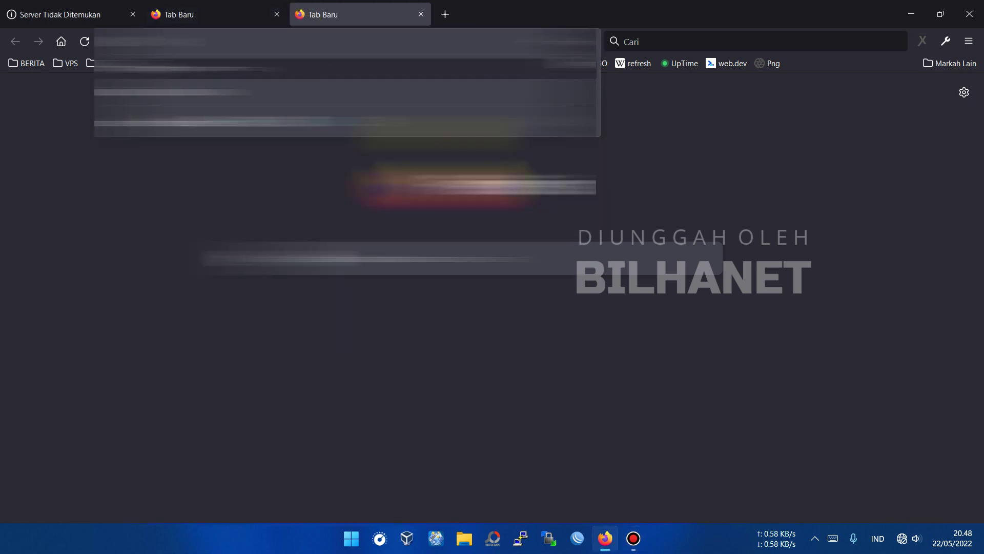
type("192.168.")
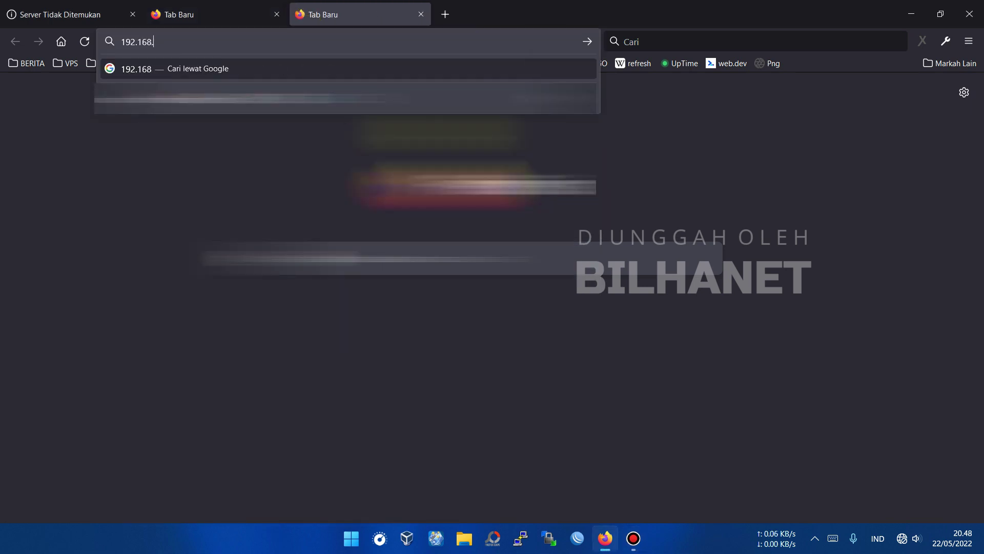
type("1.1")
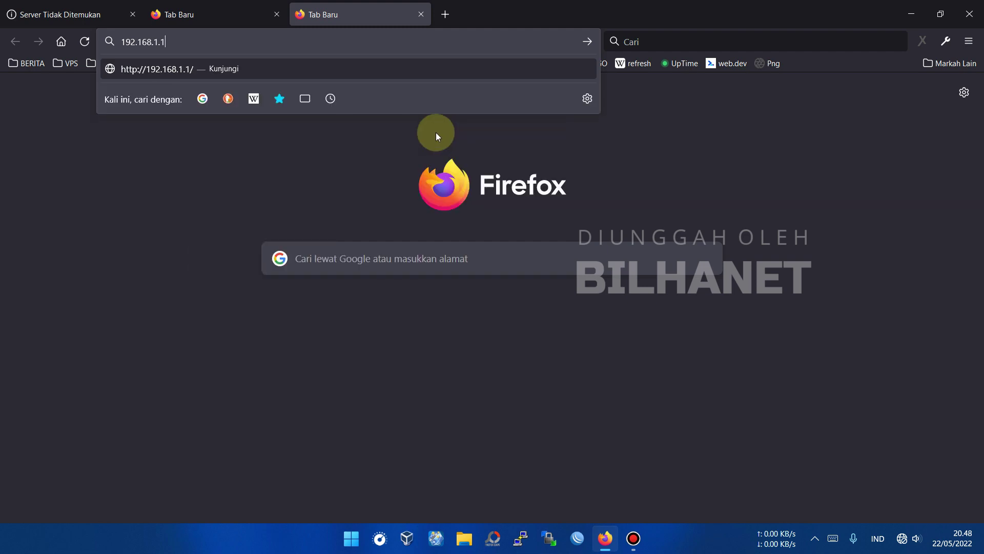
left_click(227, 68)
left_click(467, 188)
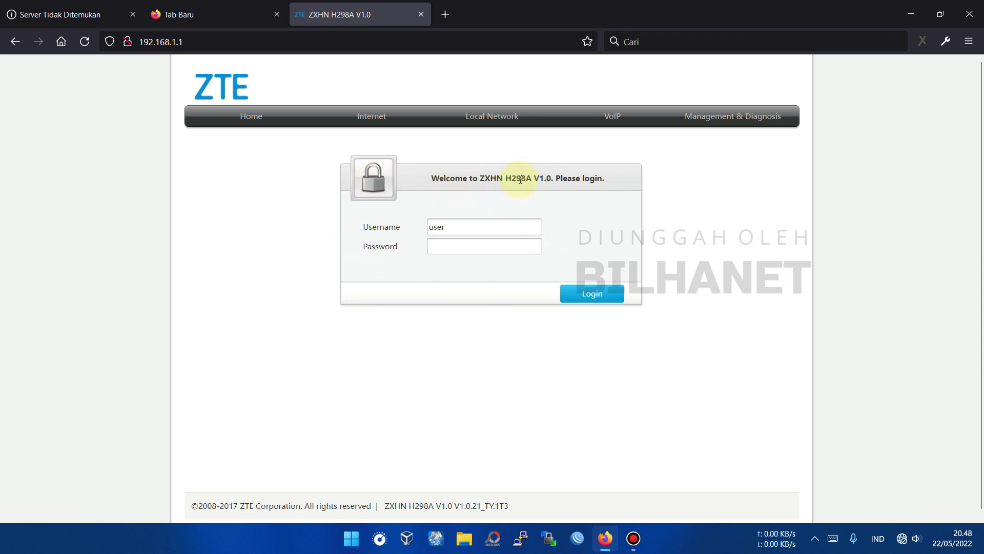
Highlight the H298A model name and dismiss the browser's saved-login suggestions.
mouse_move(531, 179)
left_mouse_down()
mouse_move(504, 179)
mouse_move(542, 176)
left_mouse_up()
left_click(470, 226)
left_click(382, 249)
left_click(434, 235)
Log in as admin with the administrator password, declining Firefox's offer to save it.
double_click(433, 228)
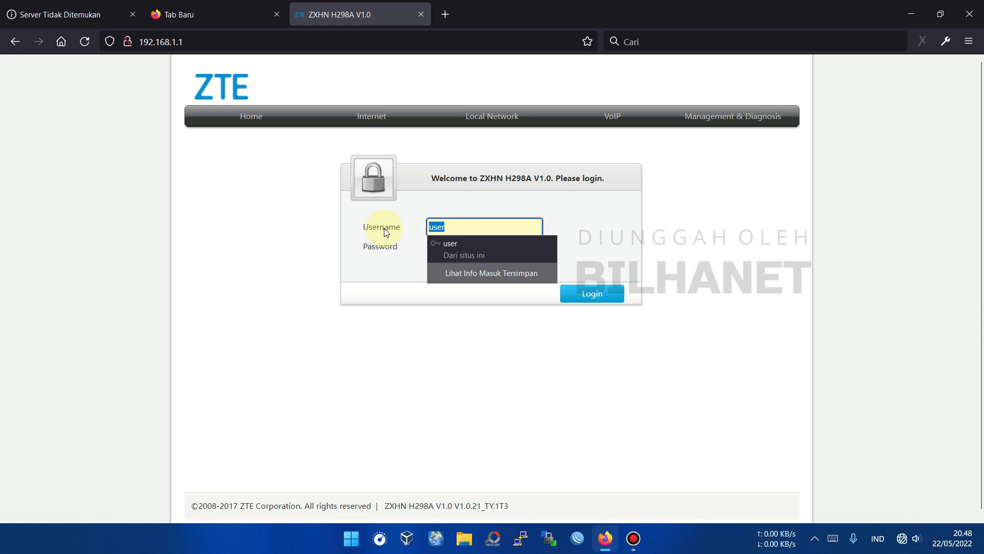
type("admin")
key("Tab")
key("ctrl+a")
type("ad")
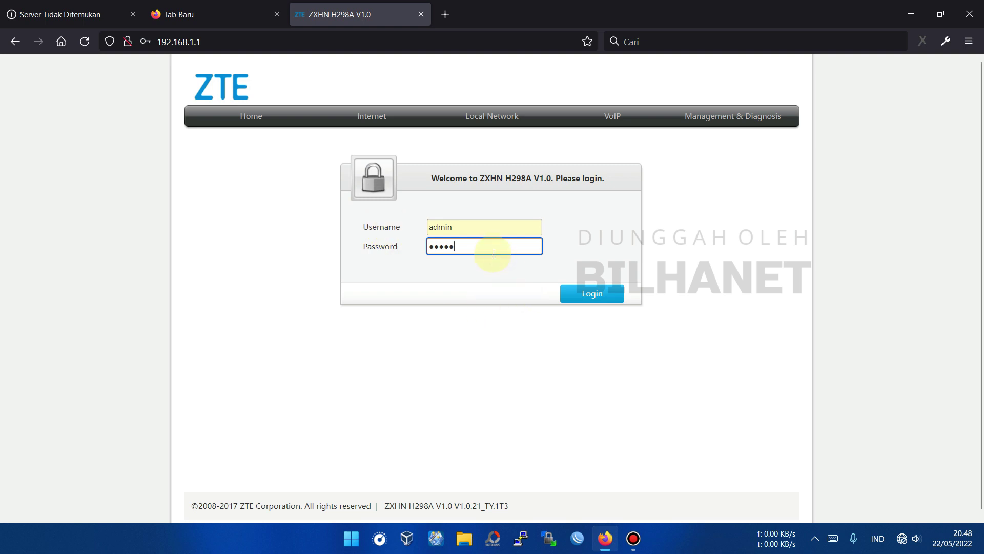
left_click(599, 300)
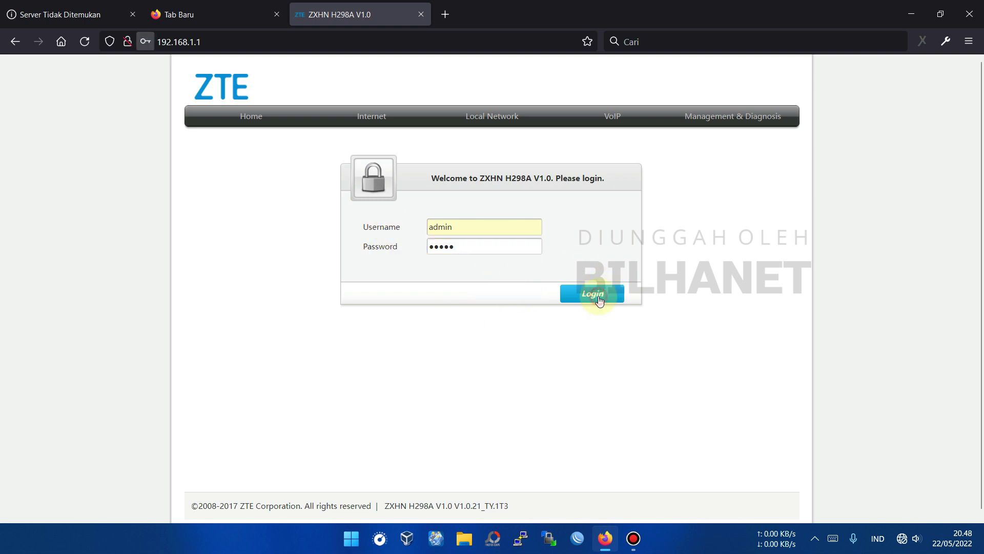
left_click(316, 205)
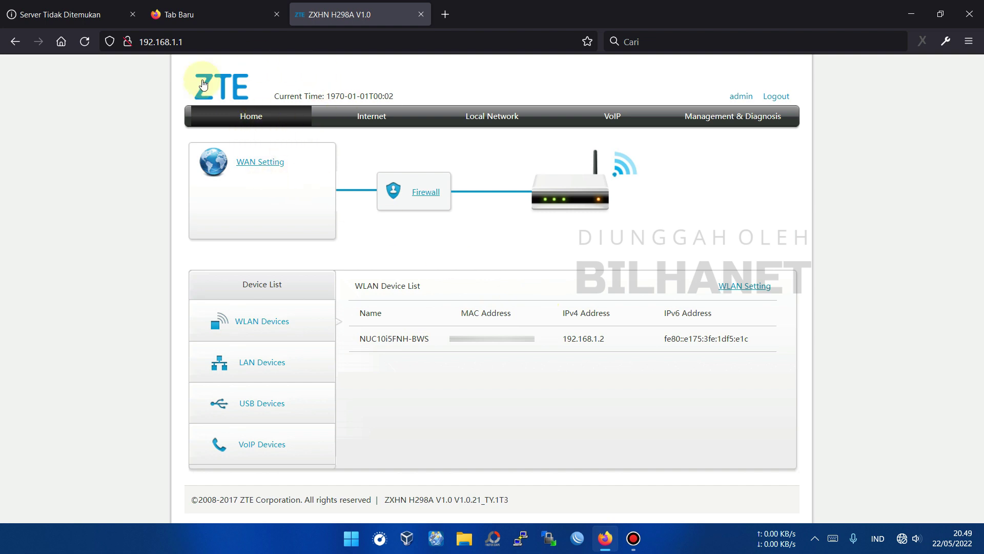
Reload the Home overview, check the WAN Ethernet status page, and return Home.
left_click(250, 118)
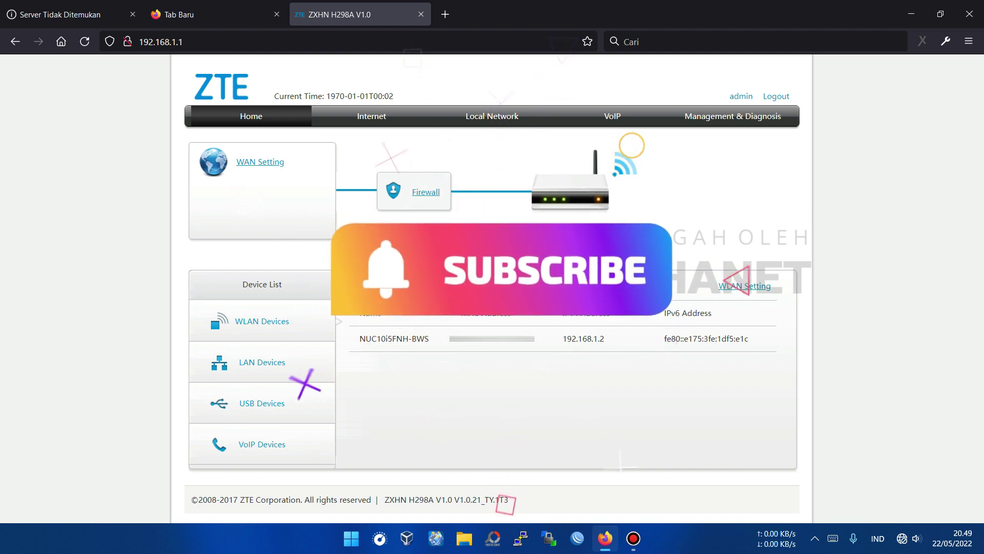
left_click(256, 115)
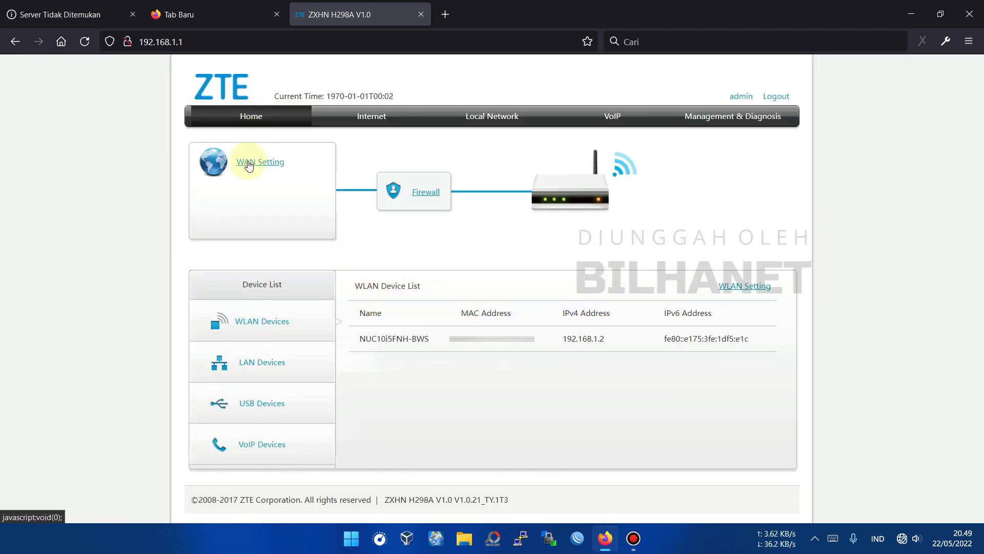
left_click(250, 163)
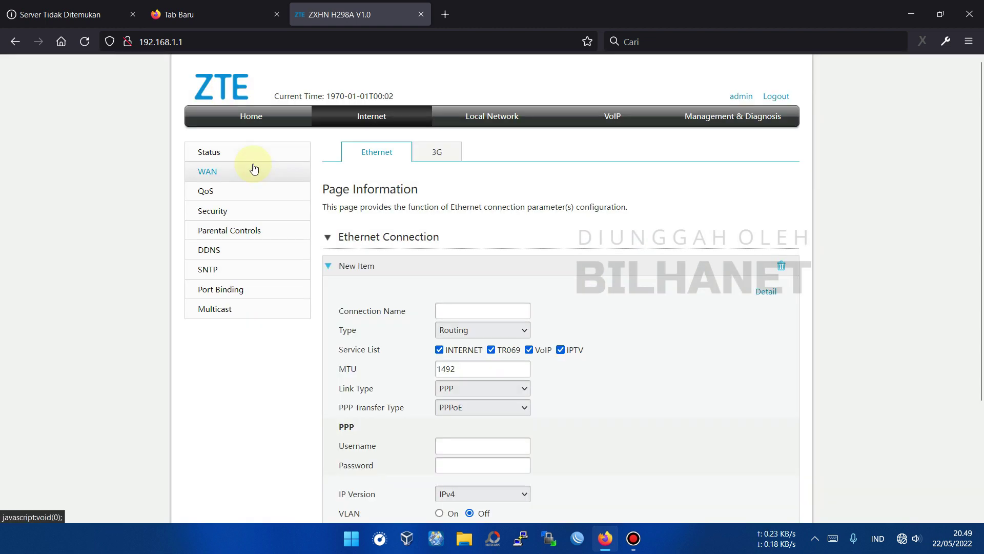
left_click(211, 156)
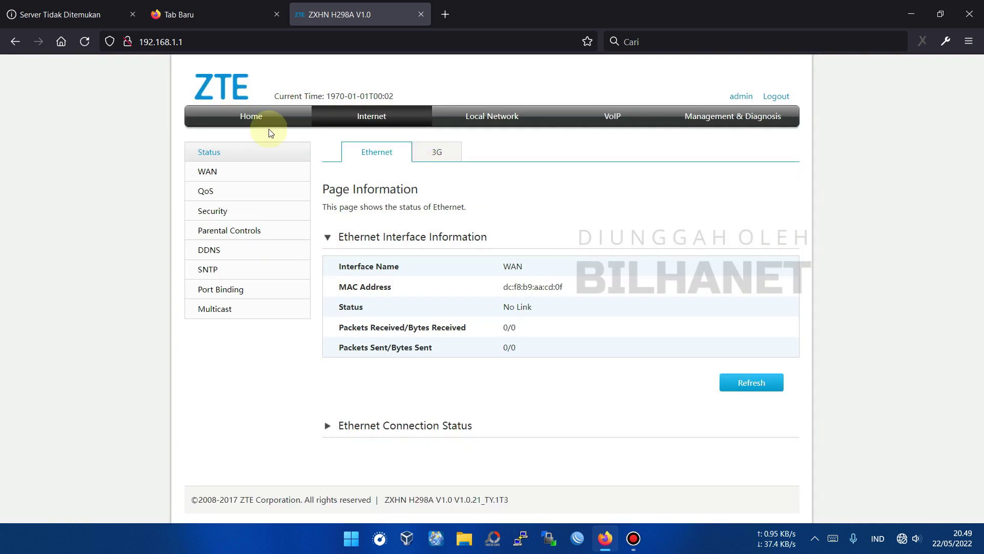
left_click(252, 126)
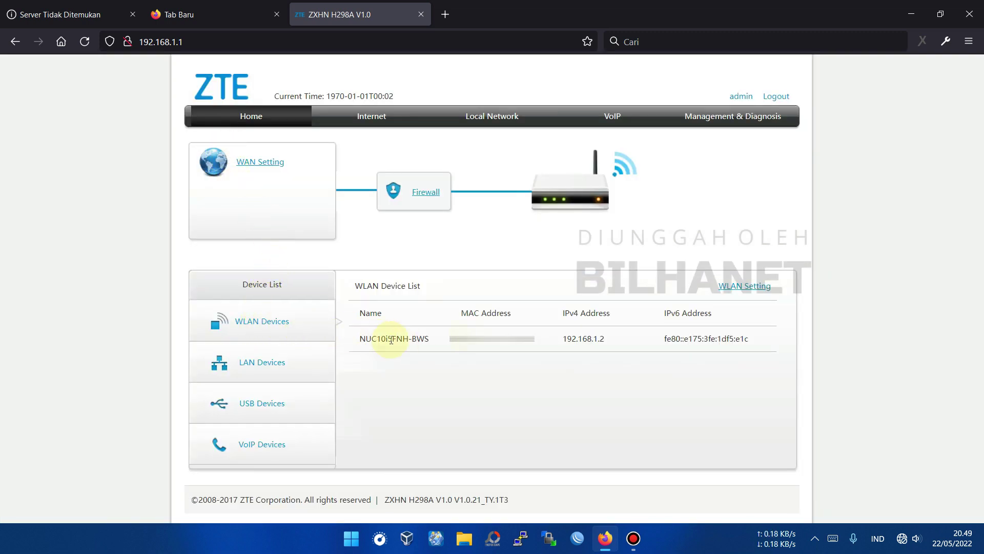
Show the LAN, USB and VoIP device lists, with Phone1 and Phone2 unregistered.
left_click(260, 365)
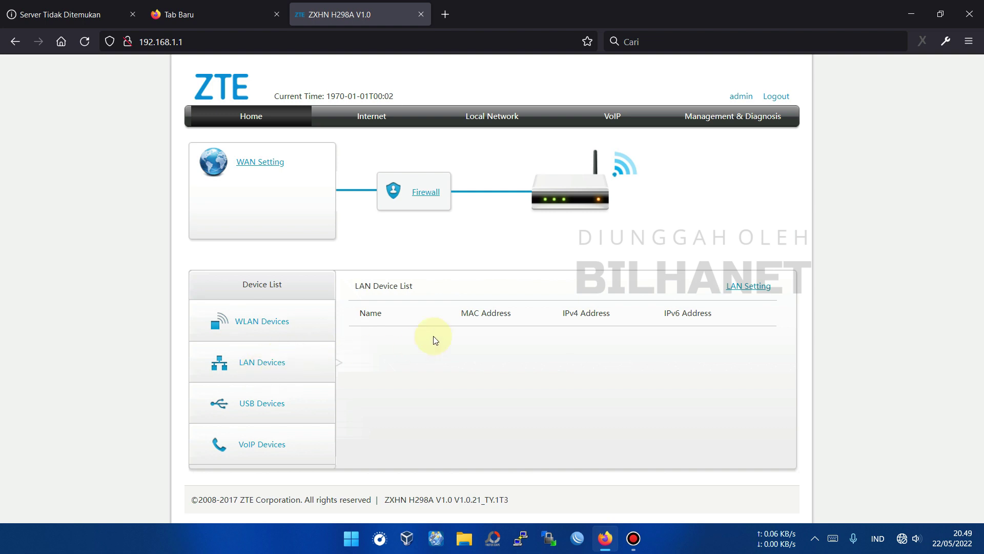
left_click(254, 404)
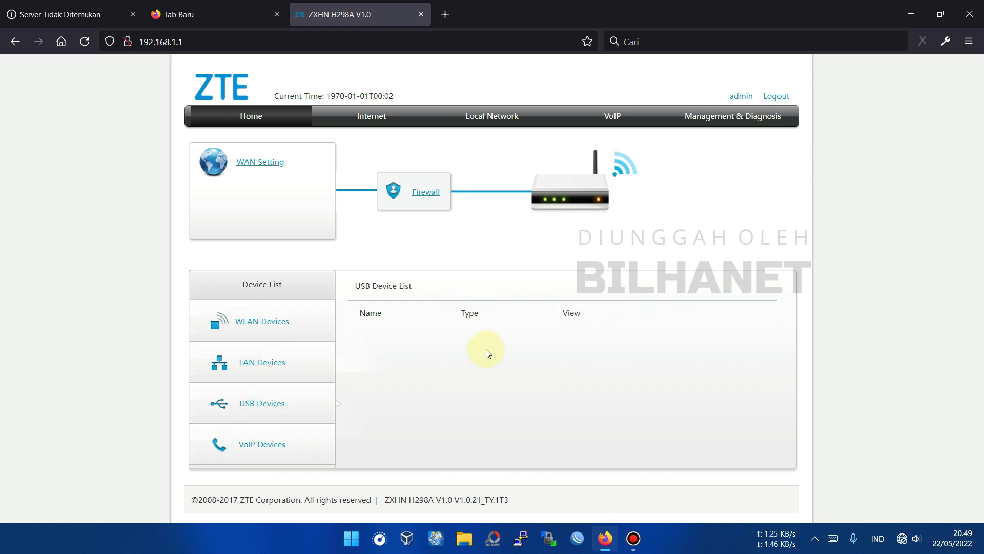
left_click(264, 449)
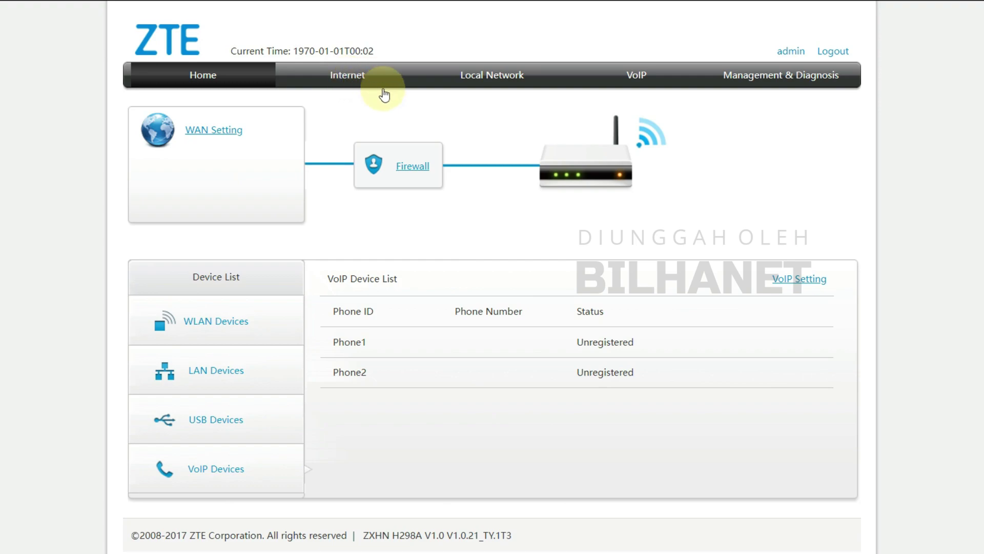
Open the Internet status overview and expand Ethernet Connection Status.
left_click(352, 82)
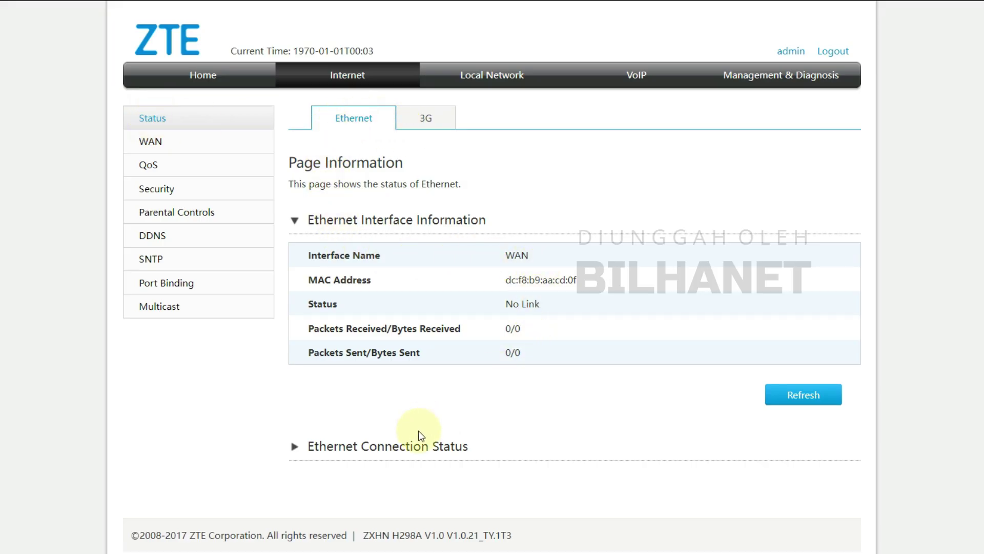
left_click(364, 449)
scroll(379, 436, "down", 2)
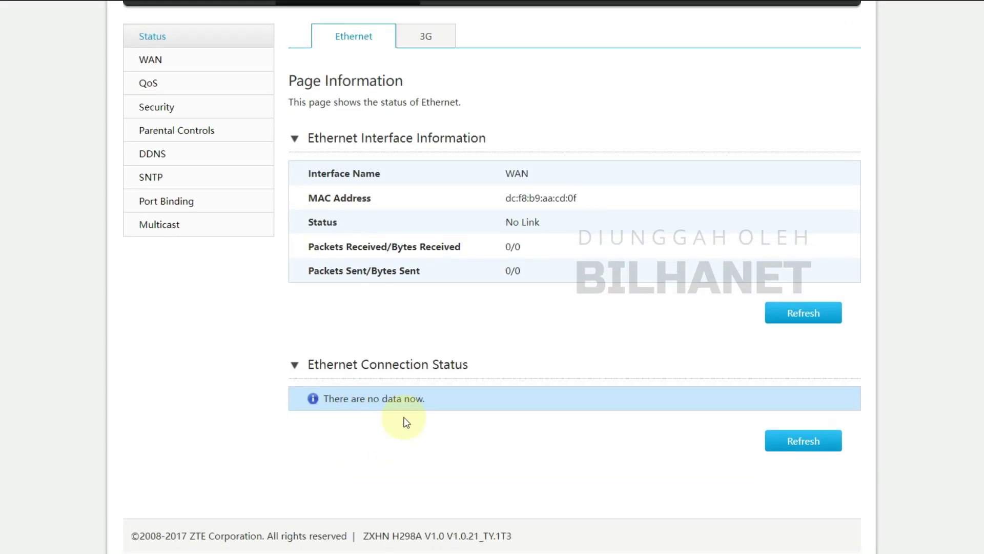
scroll(407, 420, "up", 2)
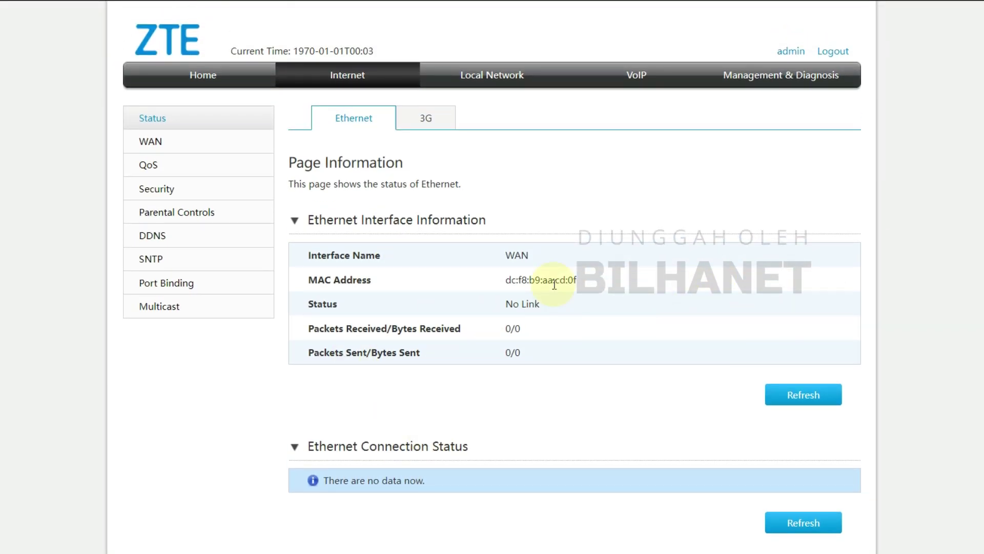
Expand the 3G Connection Status section, then open the WAN New Item connection form.
left_click(435, 128)
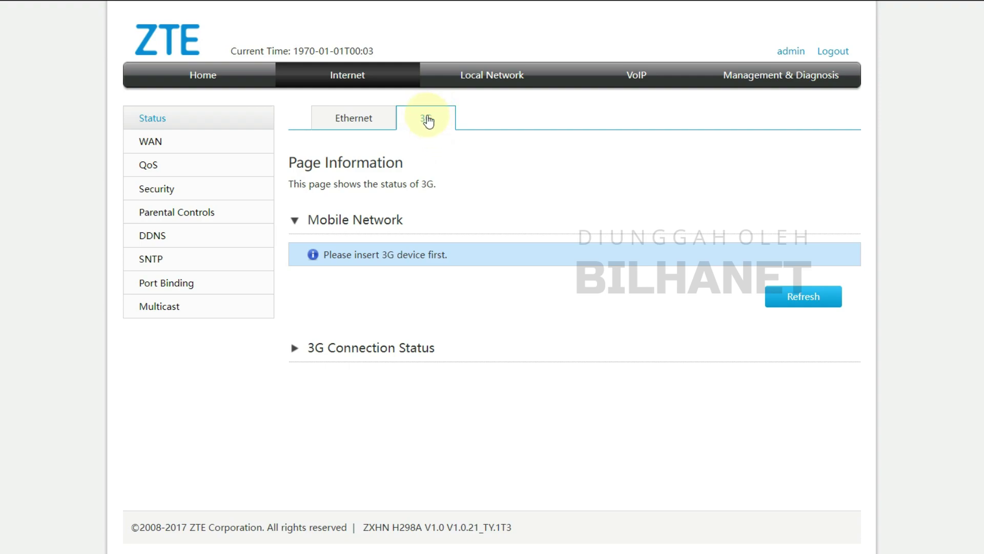
left_click(369, 347)
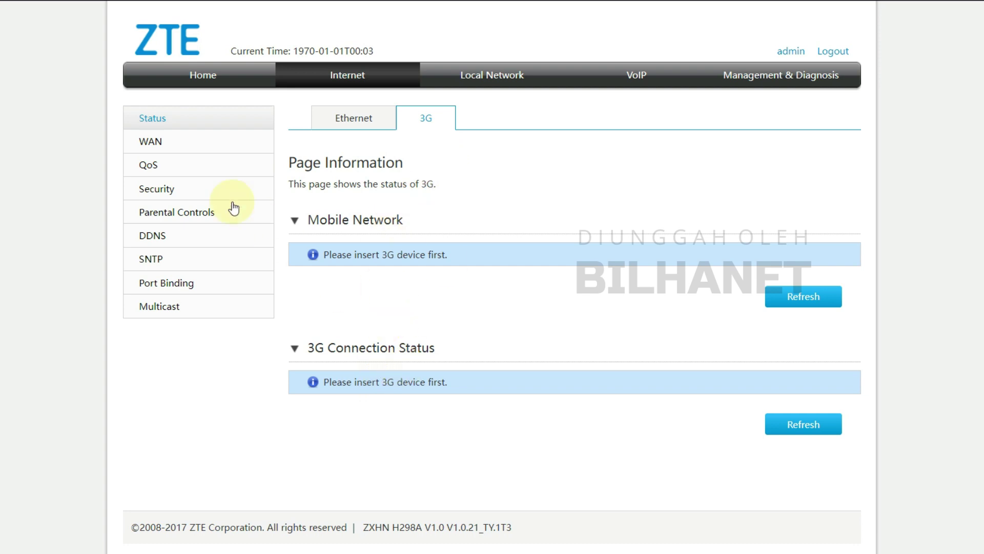
left_click(150, 142)
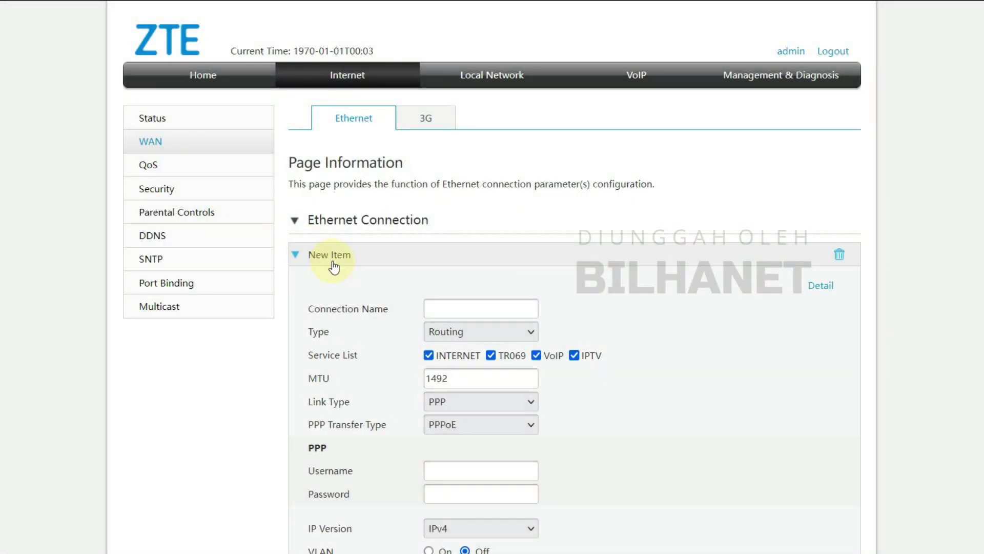
Try Bridge Connection as the connection type, then set it back to Routing.
left_click(445, 309)
scroll(315, 262, "down", 2)
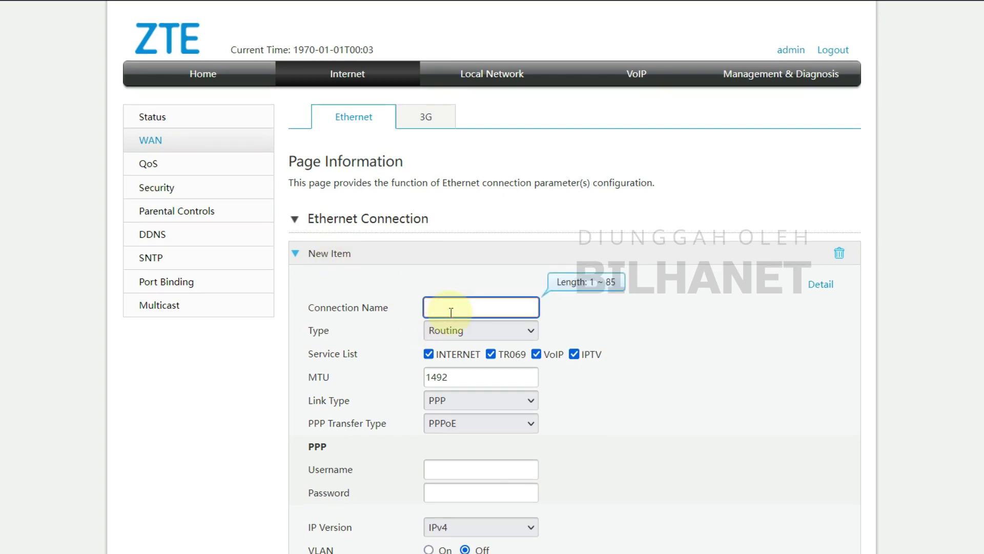
left_click(460, 249)
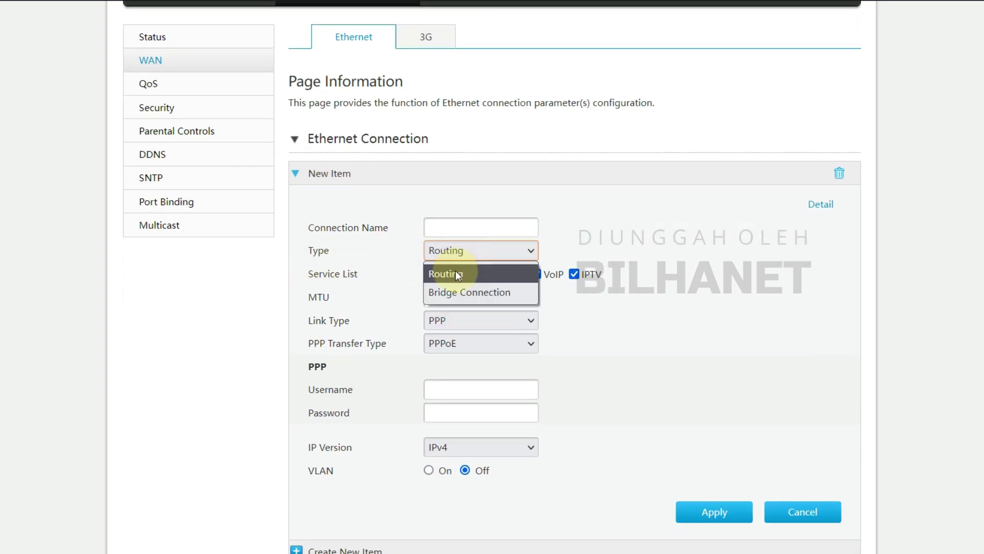
left_click(457, 289)
left_click(457, 332)
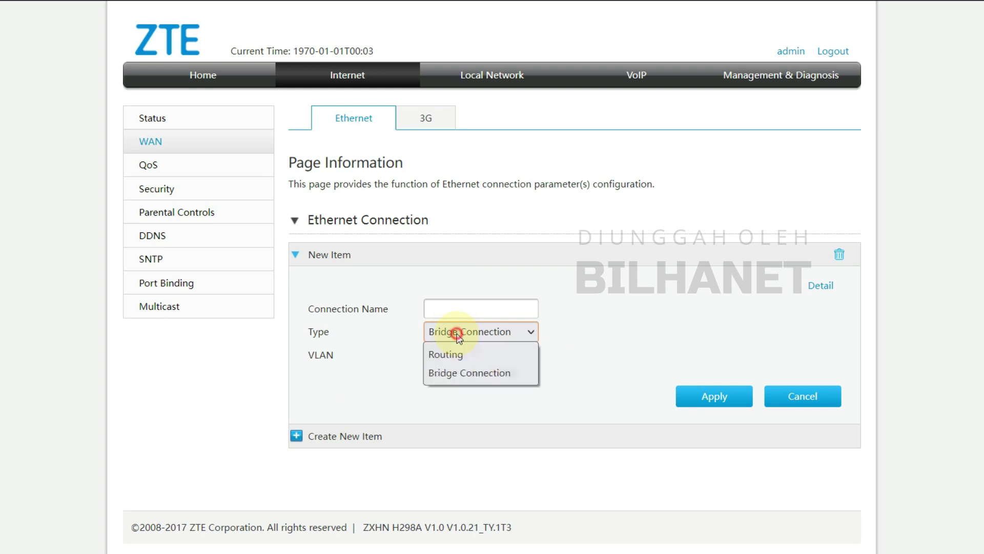
left_click(457, 363)
scroll(328, 334, "down", 2)
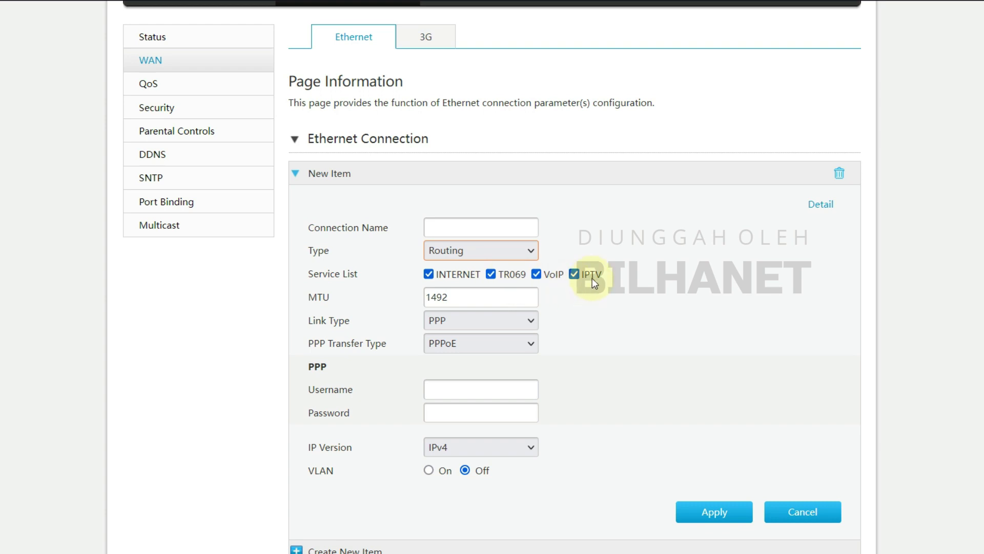
Review the available Link Type and PPP transfer type options.
left_click(465, 323)
left_click(463, 346)
left_click(476, 342)
left_click(461, 364)
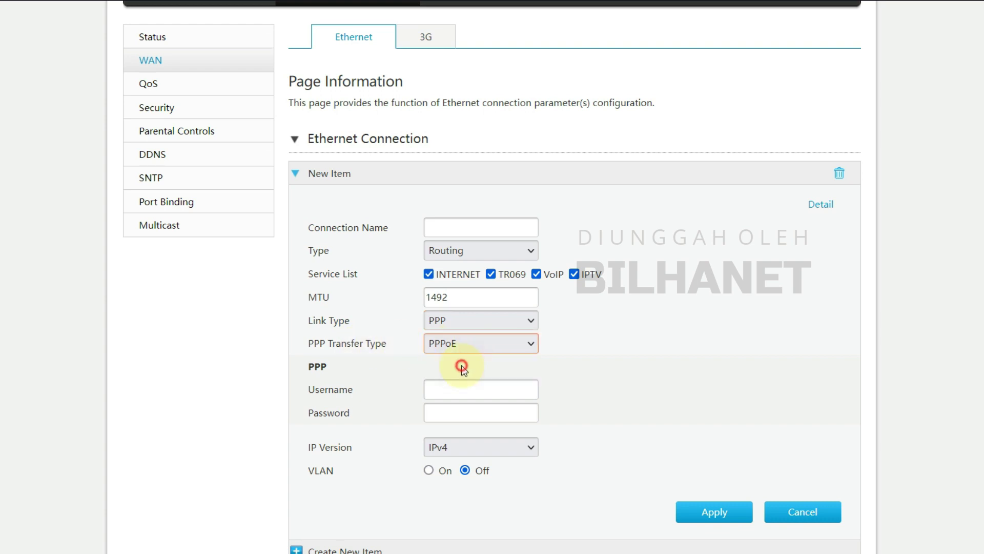
Switch Link Type from PPP to IP, keep IPv4, and review the IP Type choices.
left_click(457, 321)
left_click(449, 357)
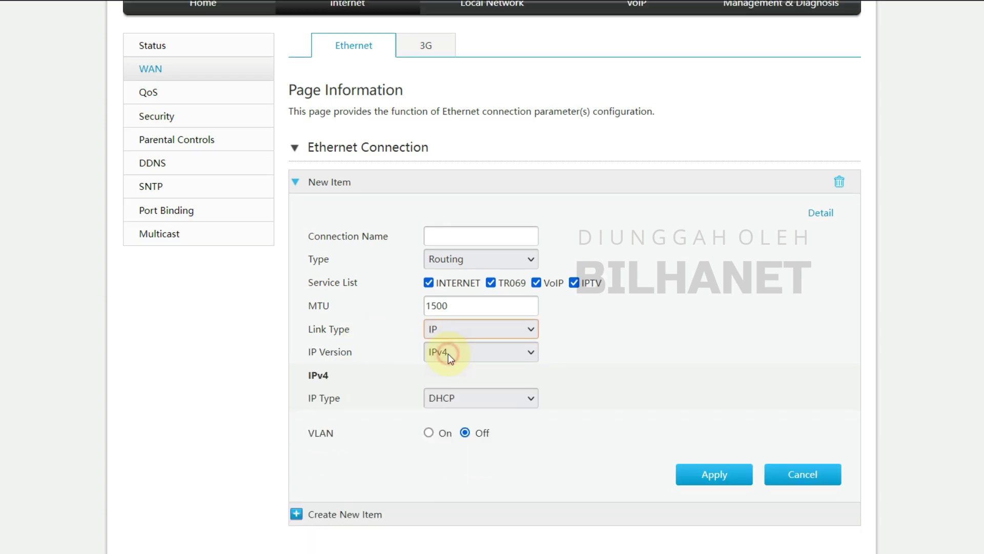
left_click(444, 353)
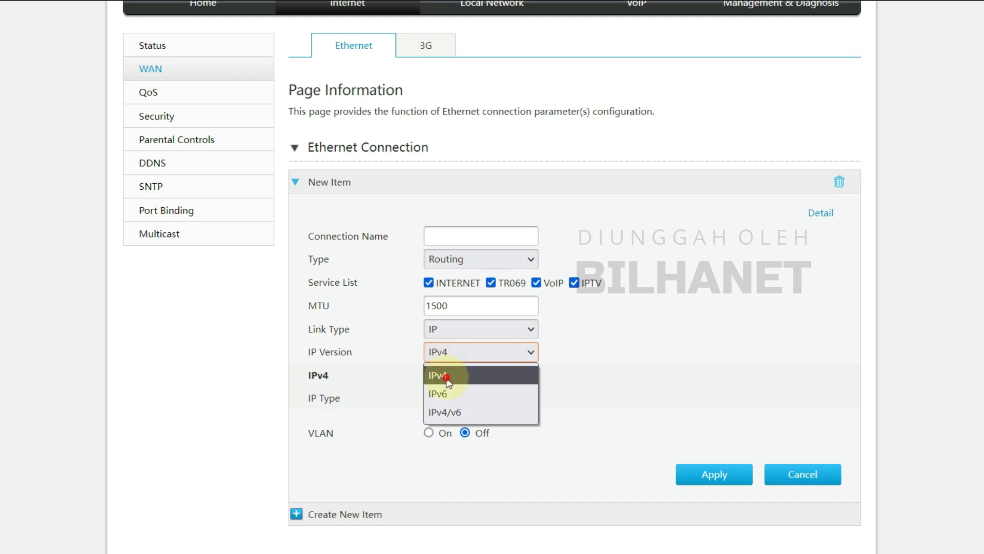
left_click(446, 377)
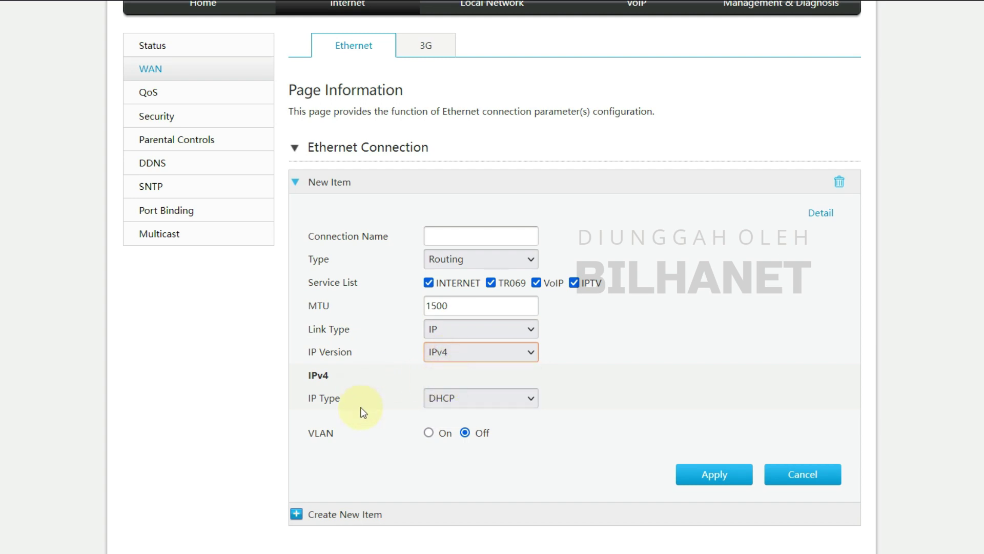
left_click(467, 402)
left_click(445, 422)
left_click(454, 402)
Set IP Type to Static and turn VLAN on, dismissing the VLAN ID range hint.
left_click(452, 439)
scroll(495, 402, "down", 2)
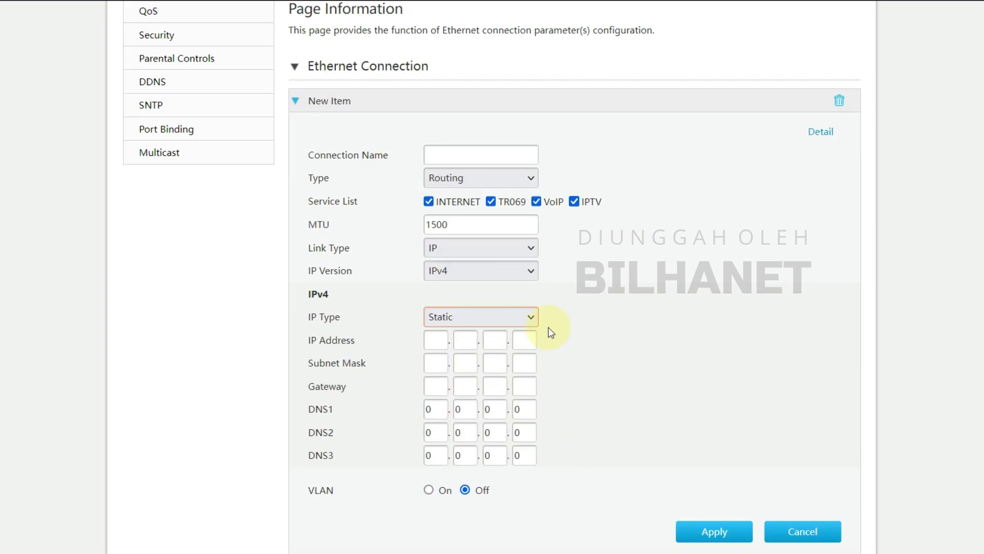
scroll(405, 444, "down", 2)
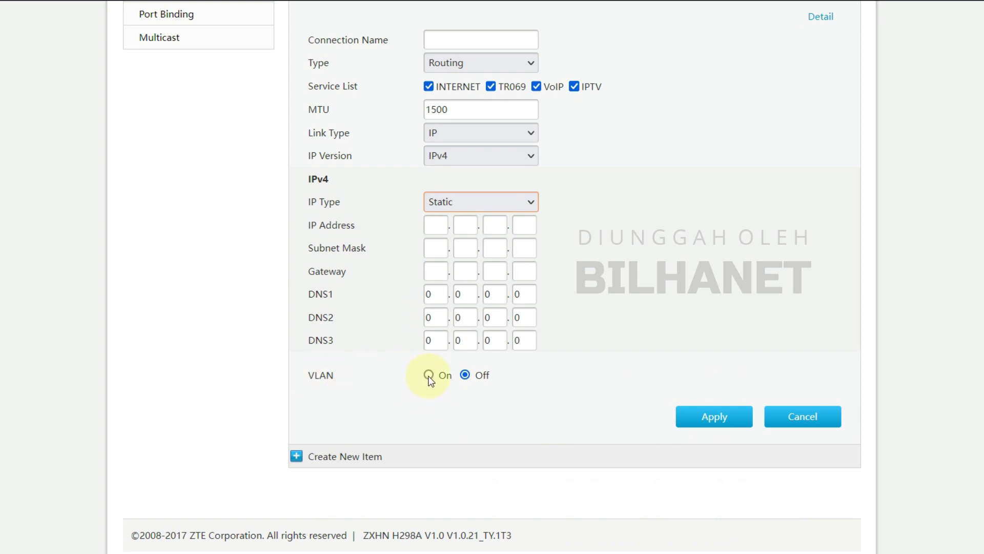
left_click(428, 375)
left_click(483, 404)
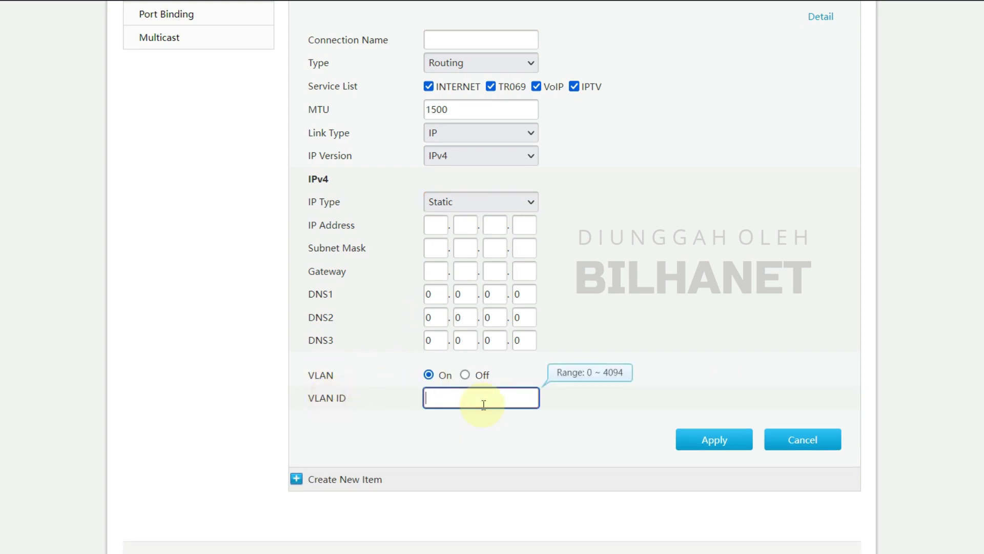
left_click(568, 398)
scroll(569, 398, "up", 2)
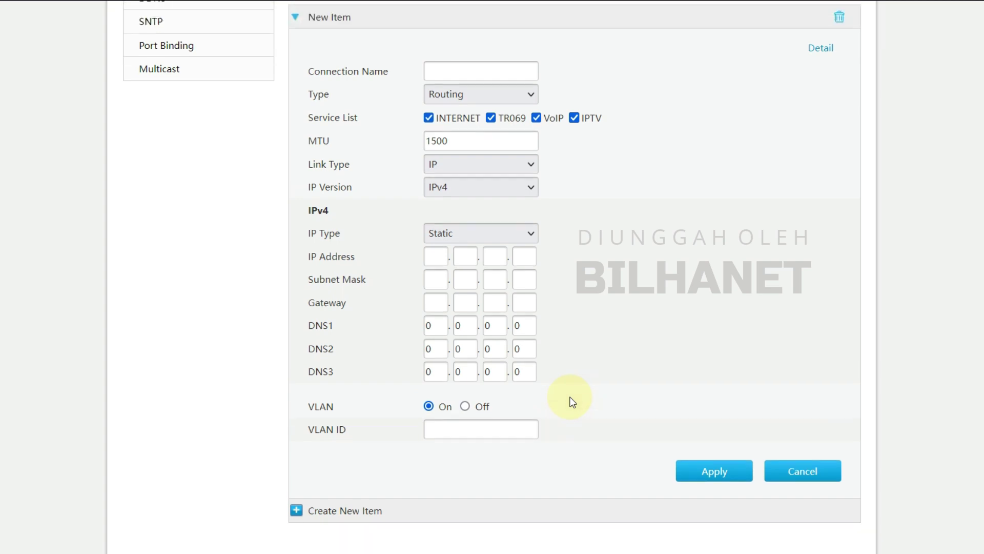
scroll(572, 401, "down", 2)
scroll(812, 141, "up", 2)
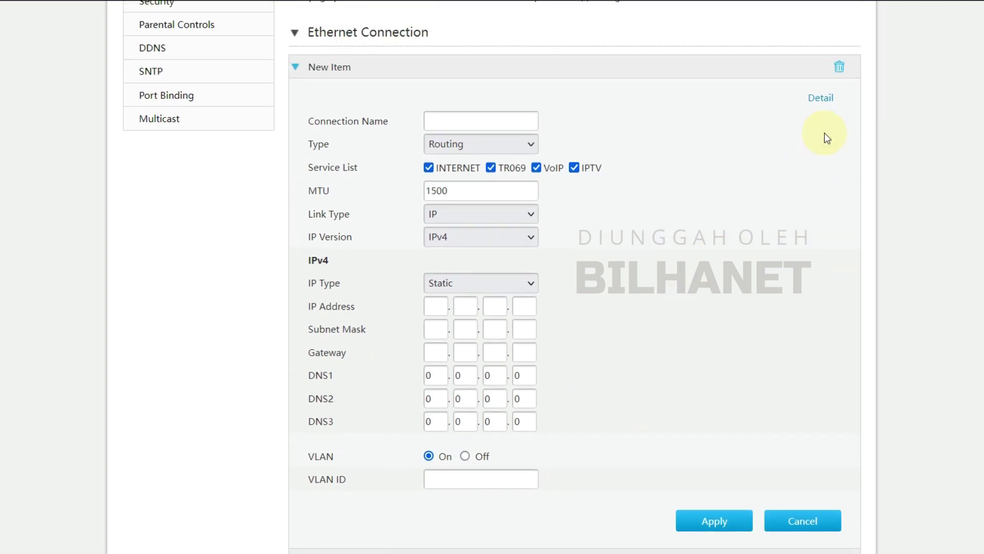
Show the detailed settings, leave 802.1p at 0, and turn VLAN off.
left_click(827, 105)
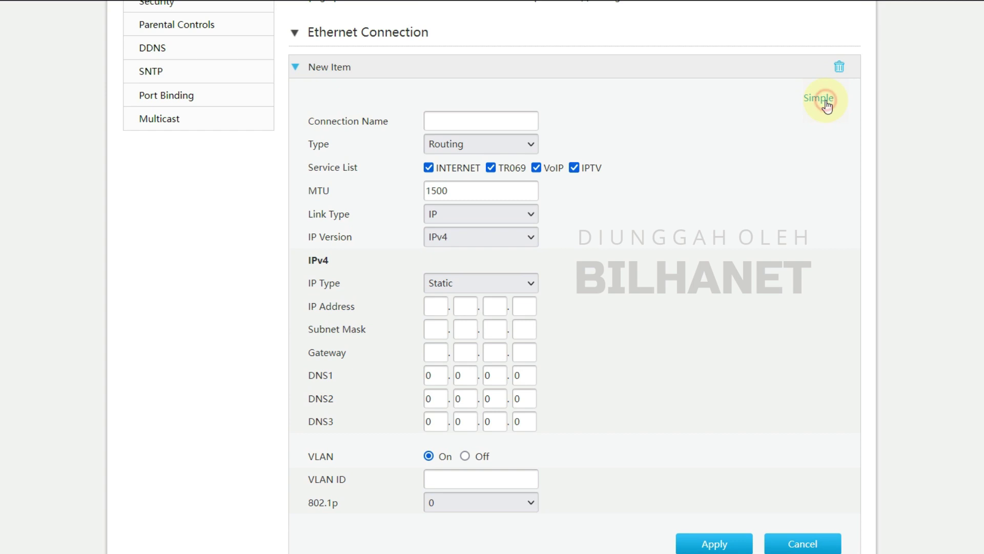
left_click(469, 503)
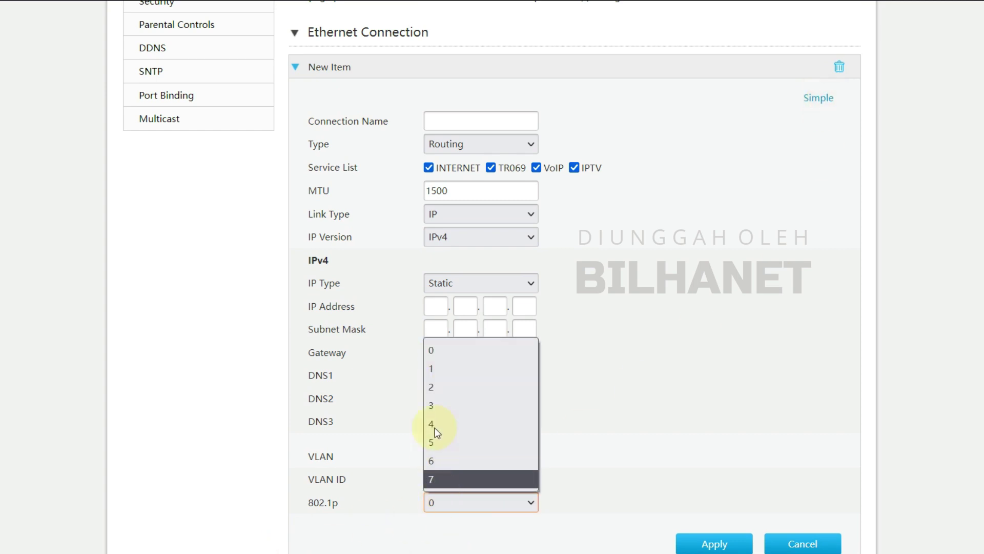
left_click(433, 502)
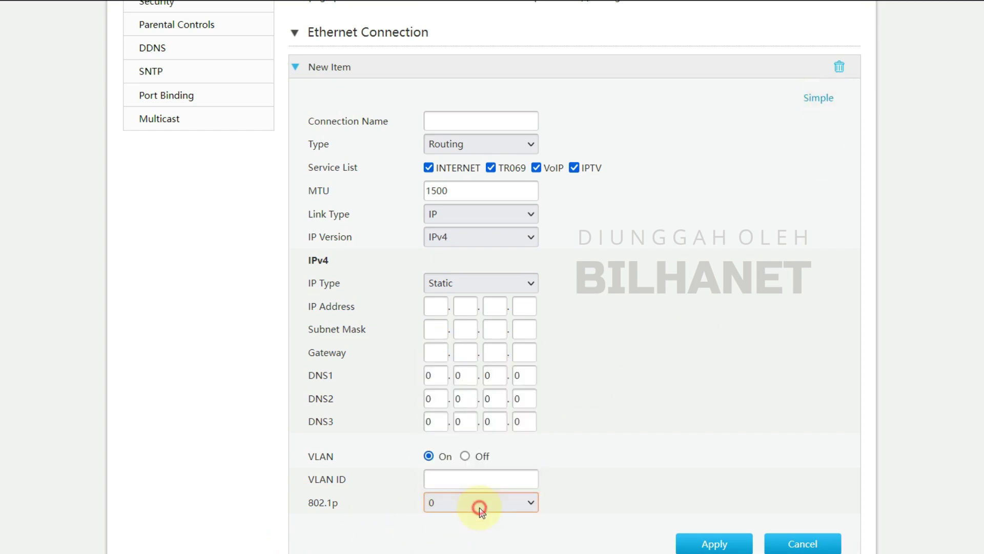
left_click(464, 456)
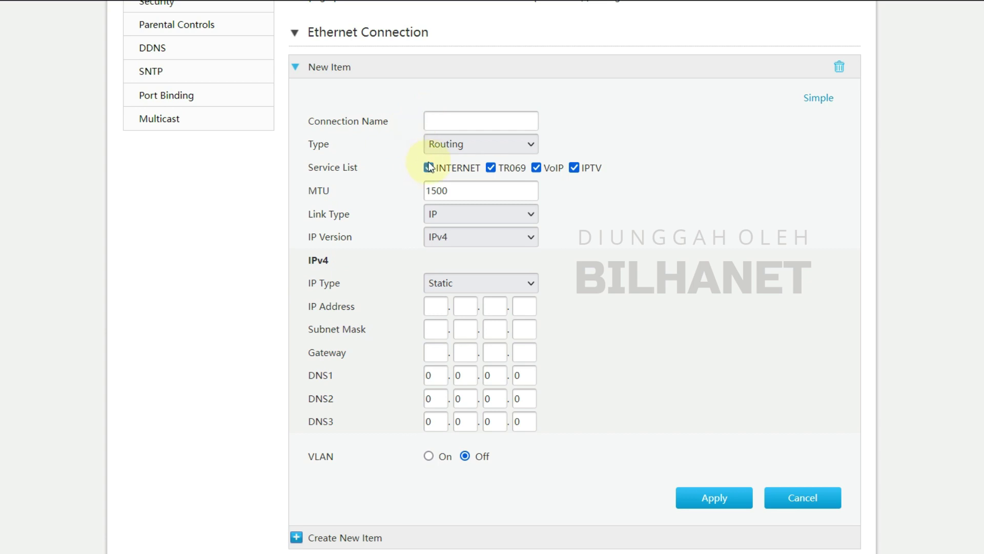
Switch the link type back to PPP with VLAN off, then add a second connection item.
left_click(441, 121)
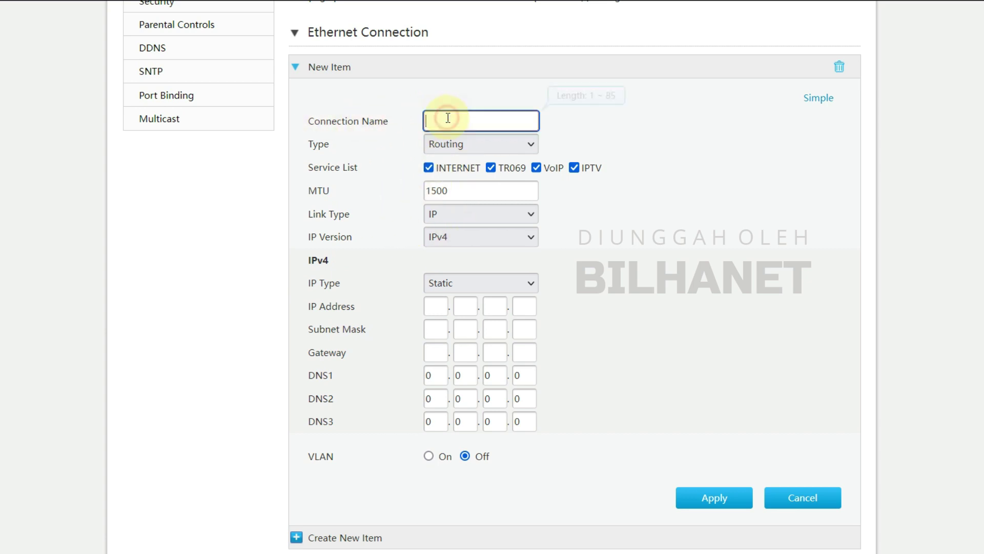
left_click(440, 212)
left_click(444, 232)
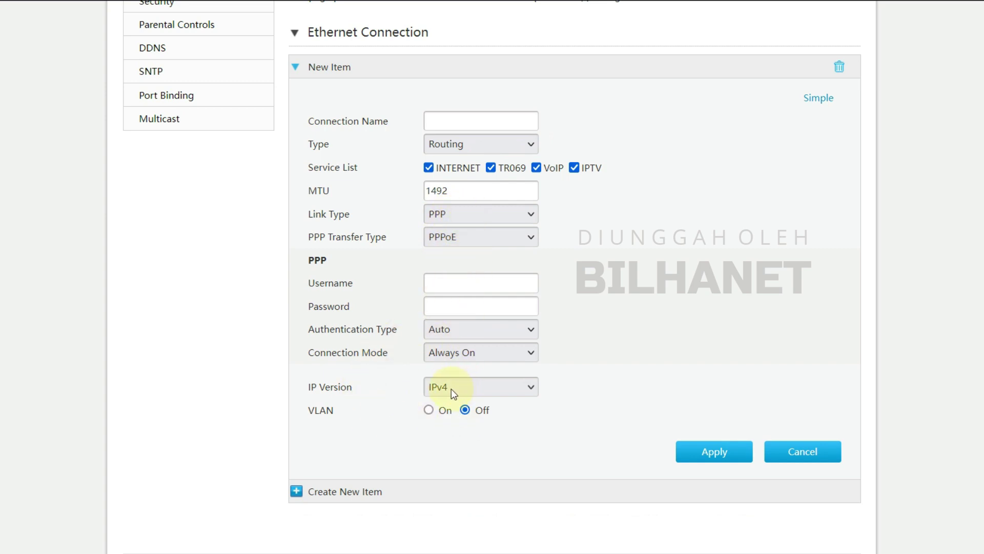
left_click(429, 410)
left_click(465, 410)
left_click(332, 492)
Set the second item to Link Type IP, IPv4, with Static IP Type.
scroll(331, 496, "down", 3)
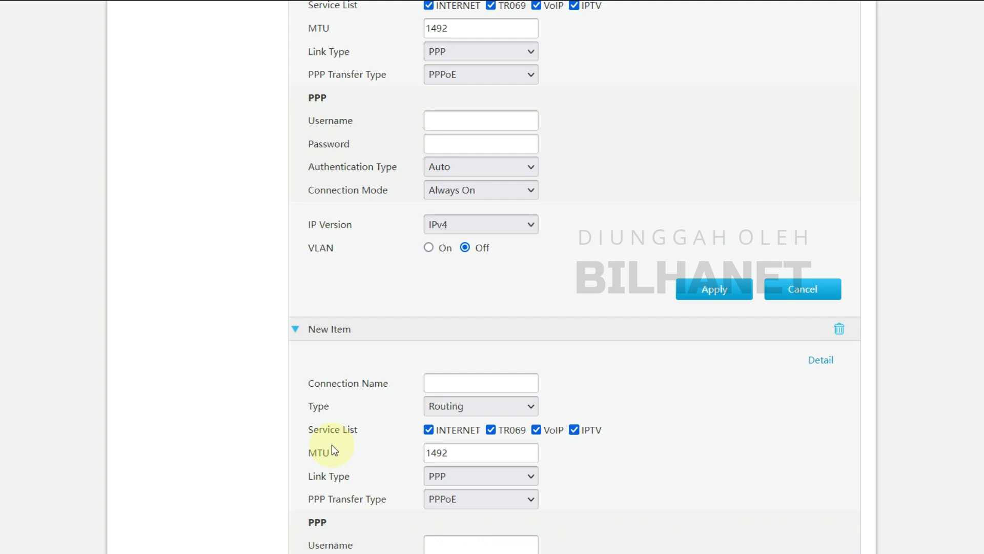
scroll(333, 450, "down", 3)
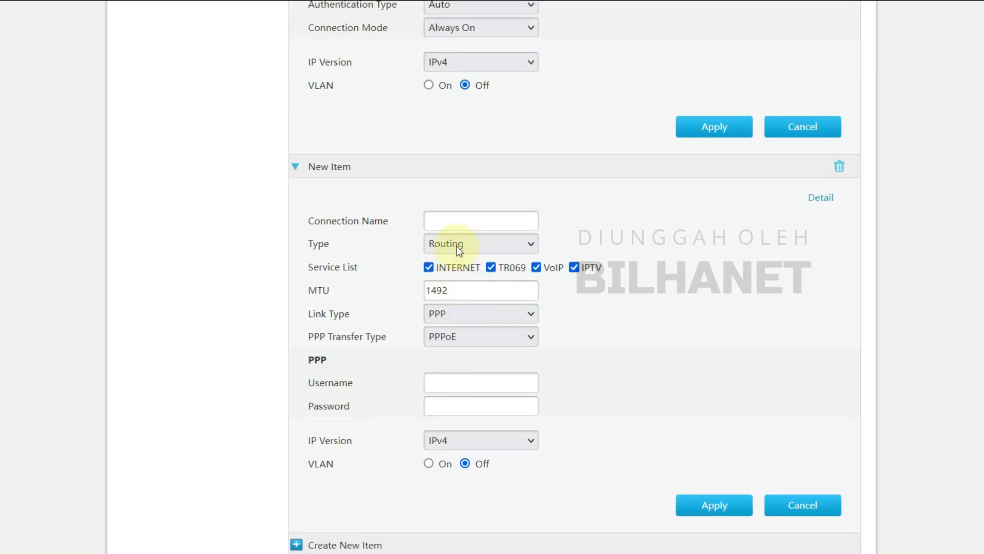
left_click(465, 323)
left_click(462, 355)
left_click(445, 358)
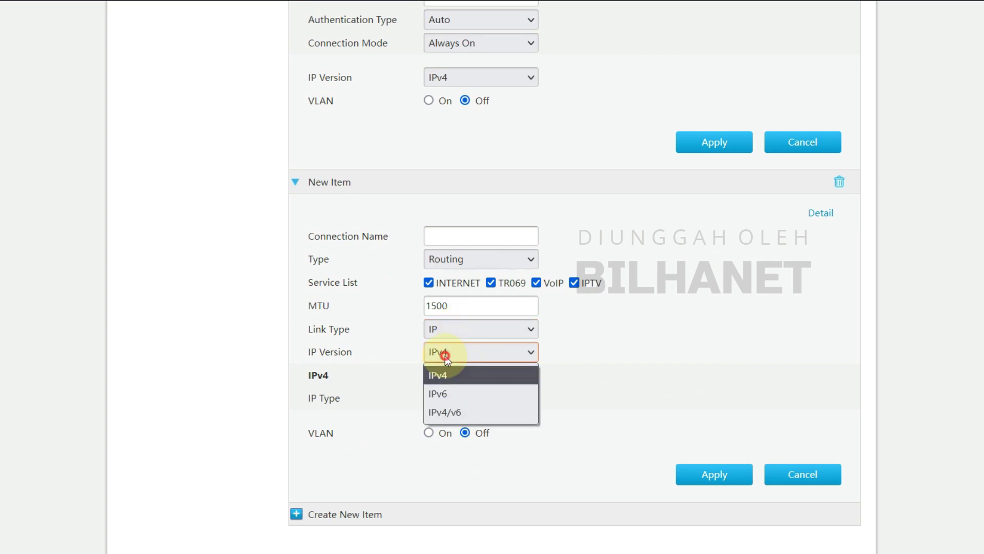
left_click(452, 372)
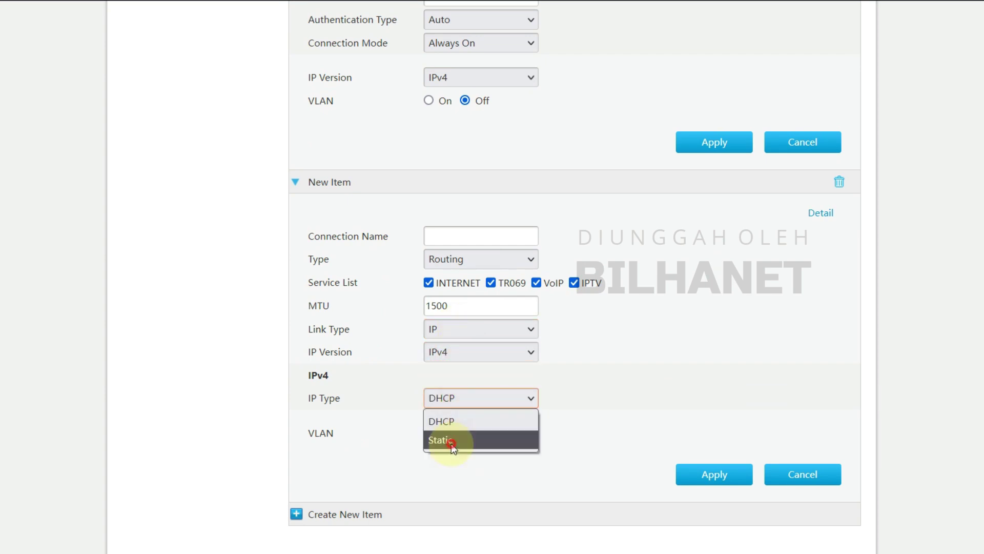
left_click(444, 439)
scroll(534, 391, "down", 2)
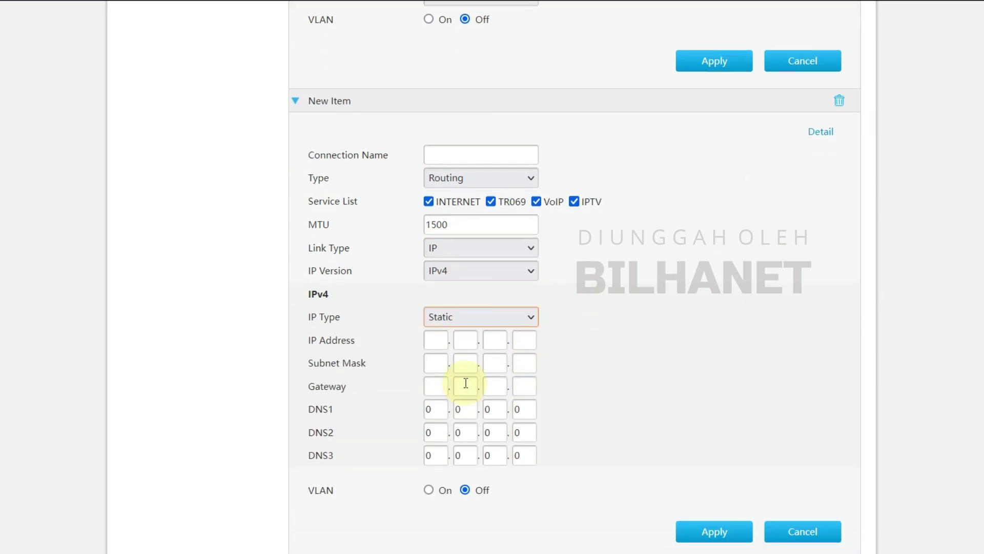
scroll(408, 384, "down", 3)
Add a third connection item and make it a Bridge Connection.
left_click(351, 470)
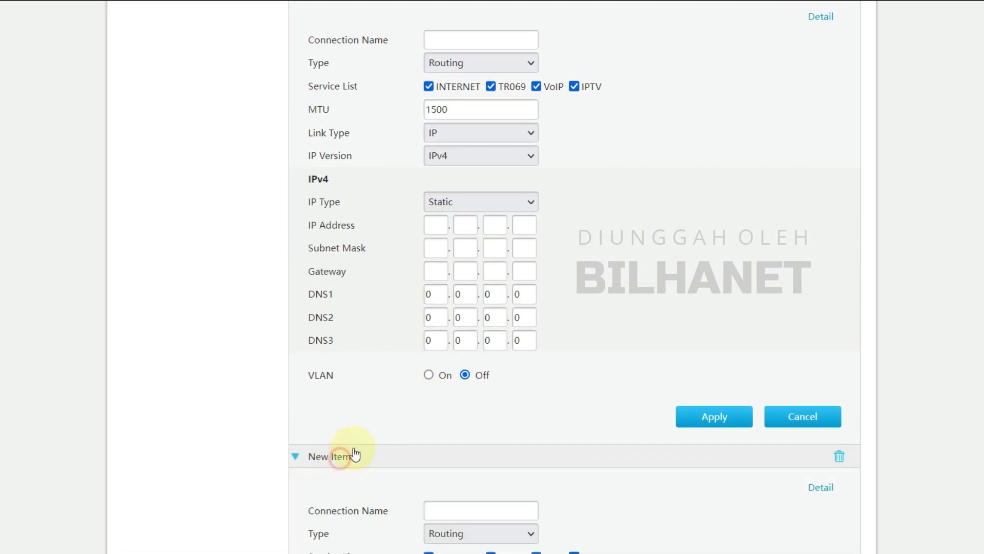
scroll(359, 446, "down", 5)
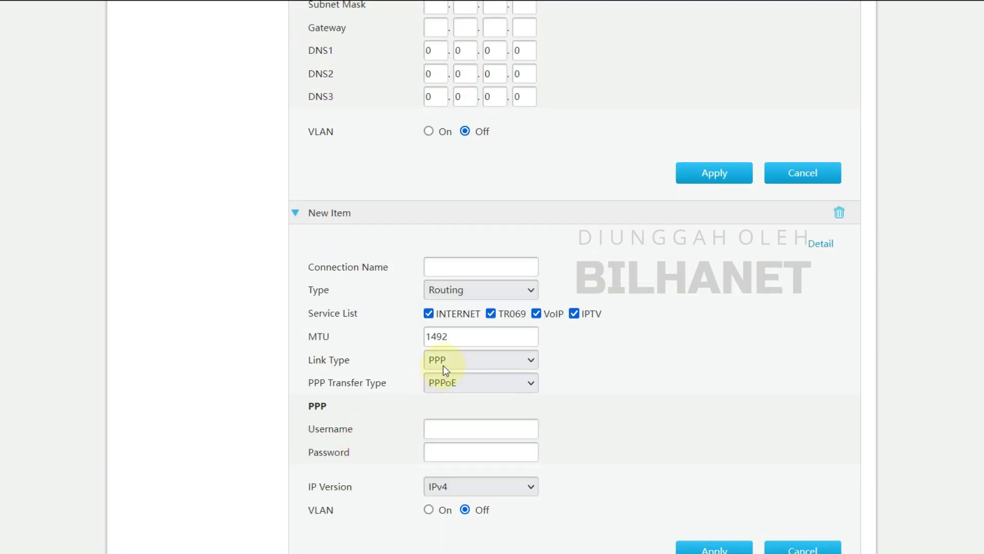
left_click(452, 290)
left_click(460, 331)
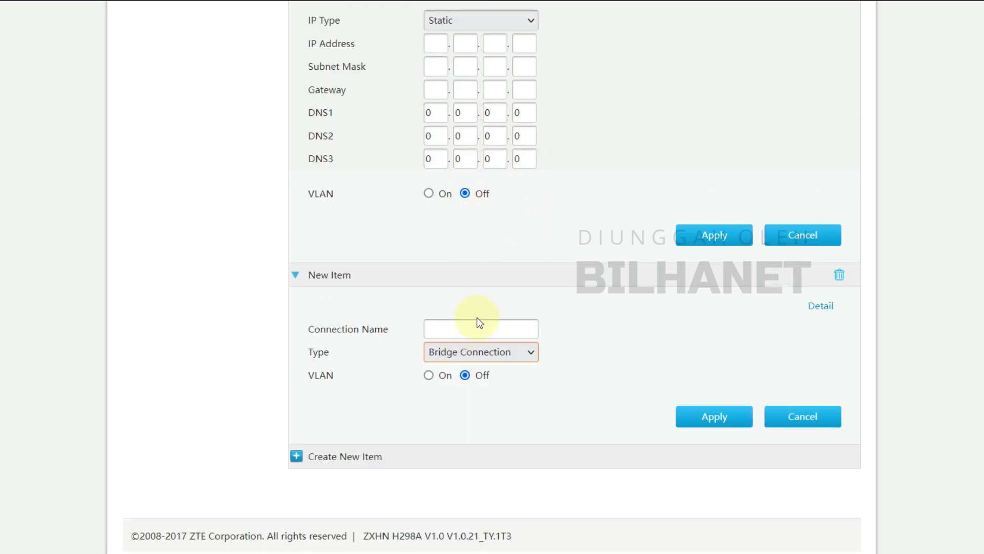
left_click(428, 375)
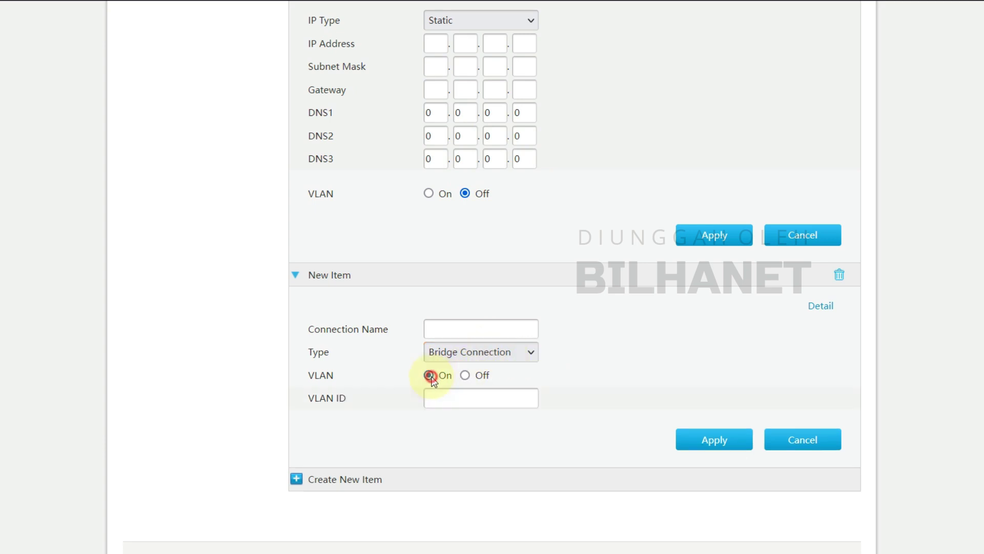
left_click(465, 375)
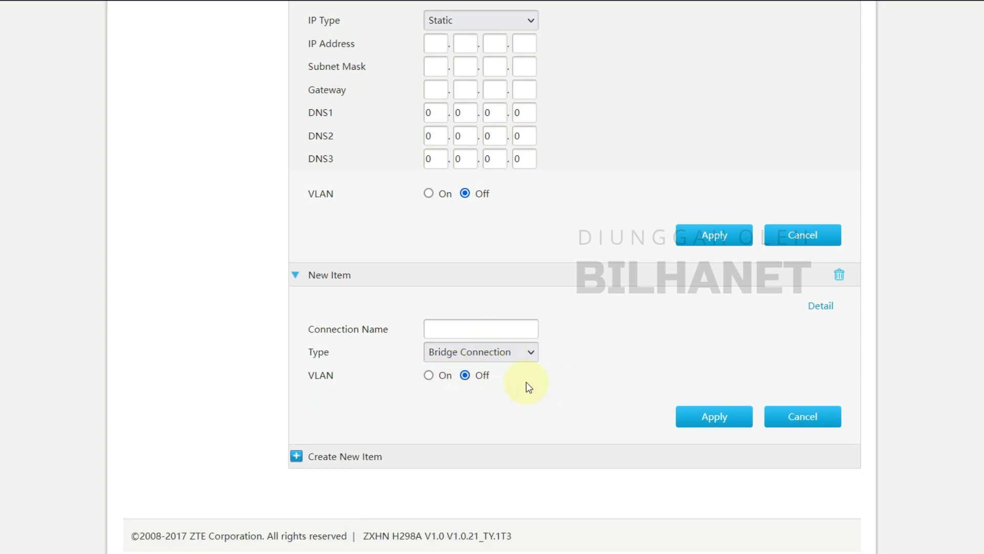
scroll(357, 342, "up", 5)
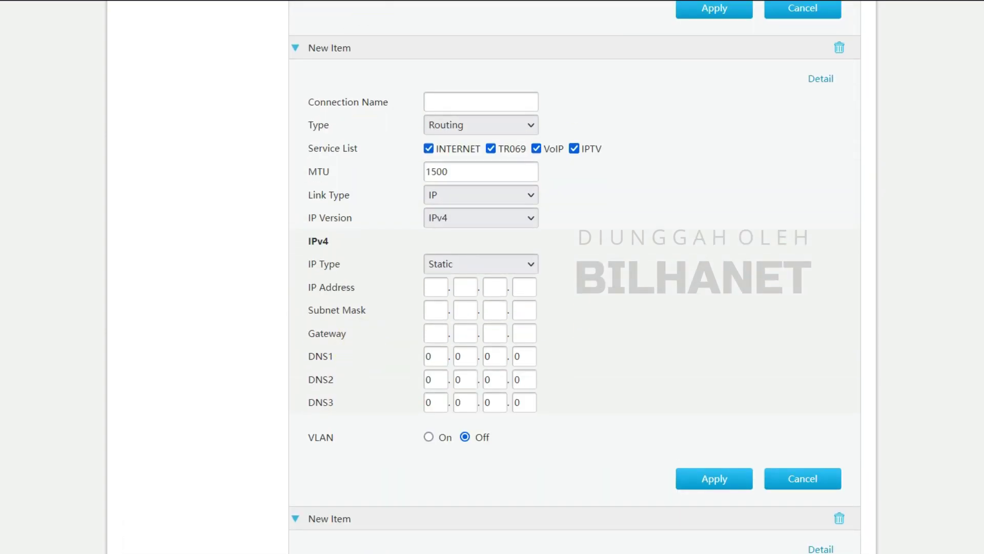
scroll(392, 355, "up", 8)
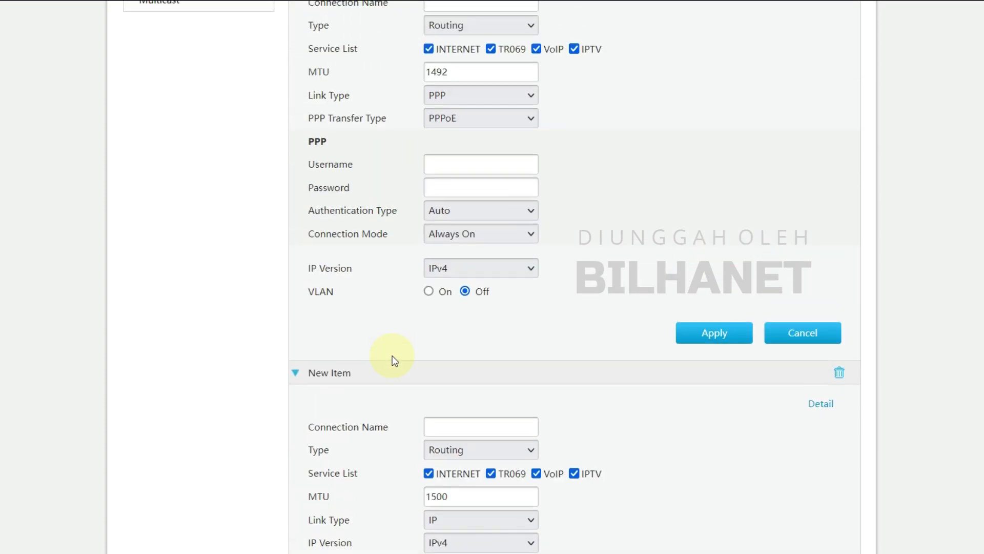
scroll(392, 355, "up", 2)
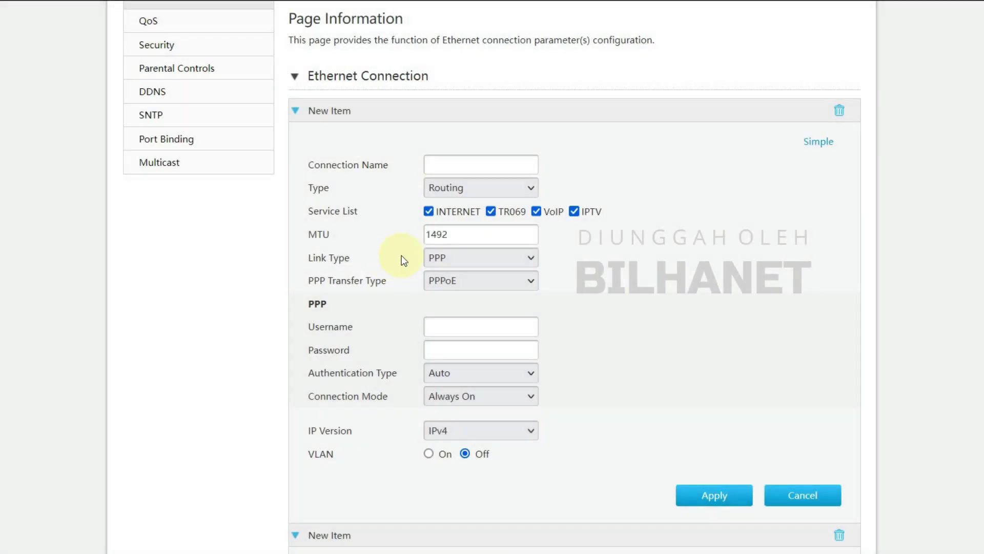
scroll(403, 260, "down", 13)
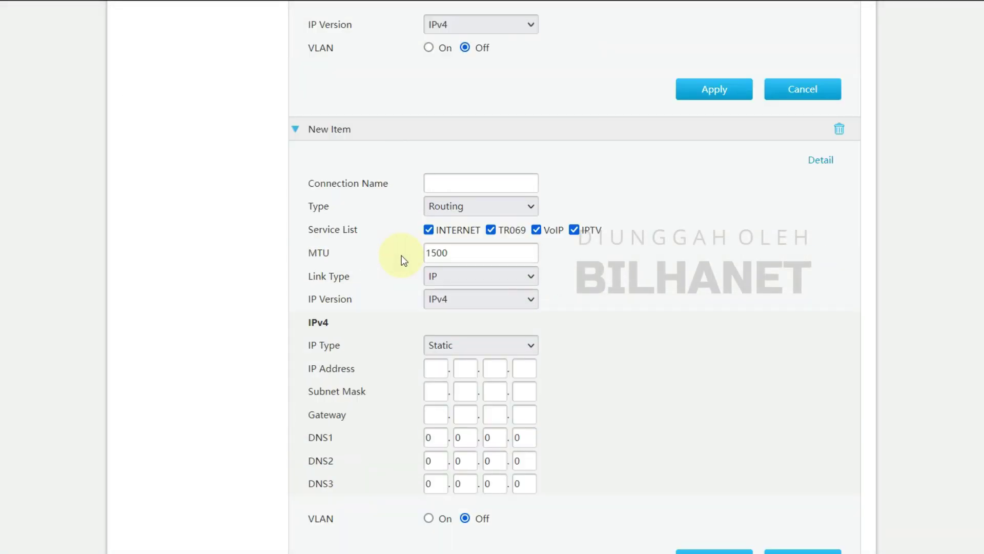
scroll(476, 438, "up", 4)
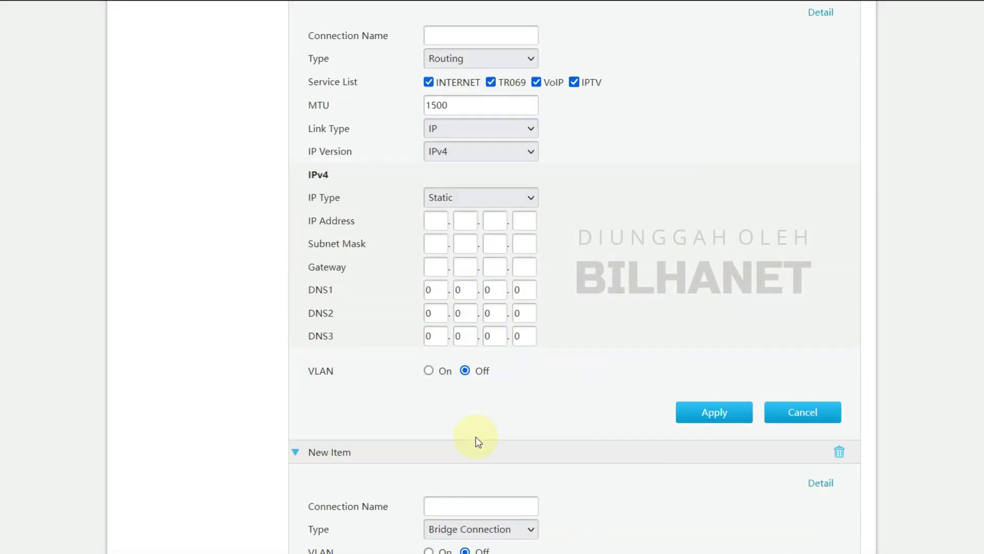
scroll(451, 282, "down", 4)
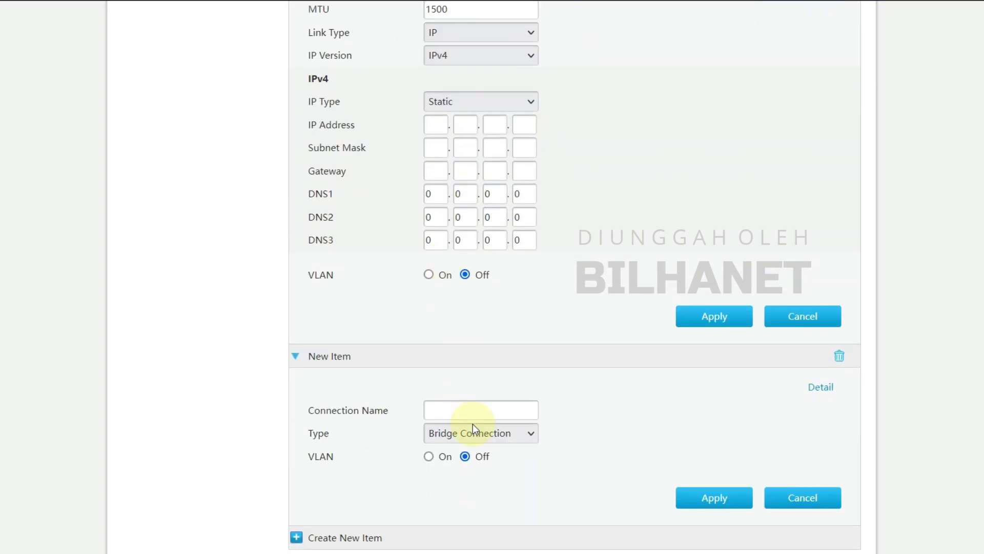
left_click(473, 426)
scroll(477, 415, "up", 1)
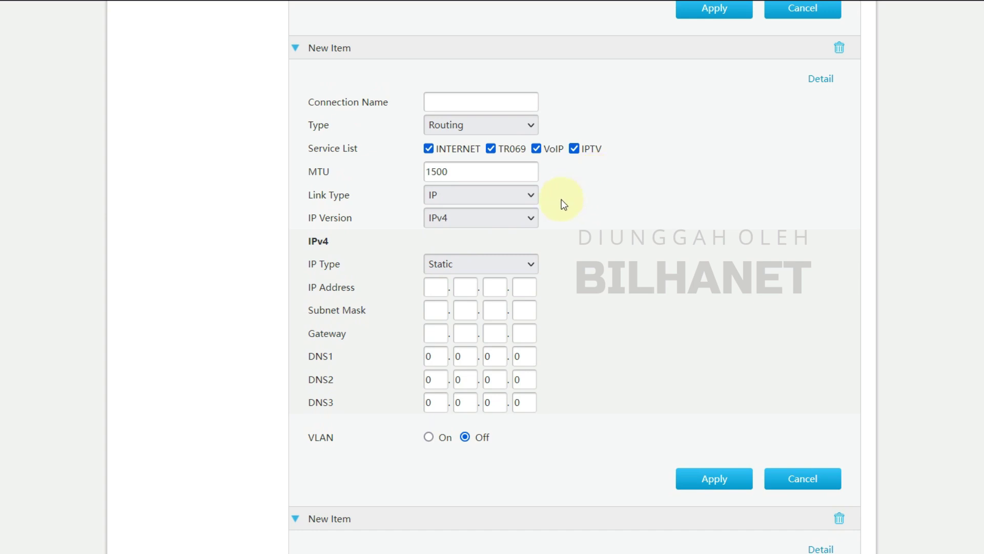
scroll(400, 429, "down", 5)
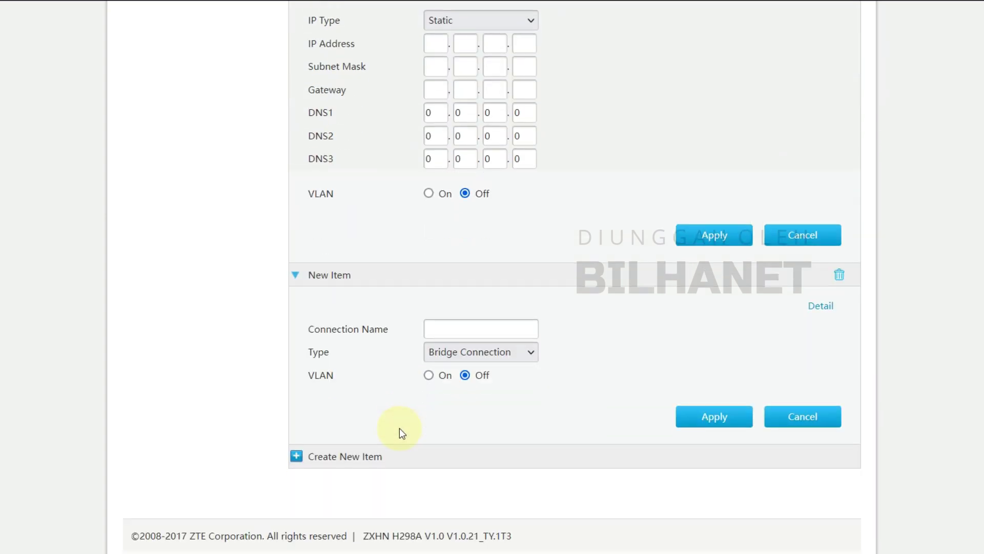
scroll(399, 429, "up", 13)
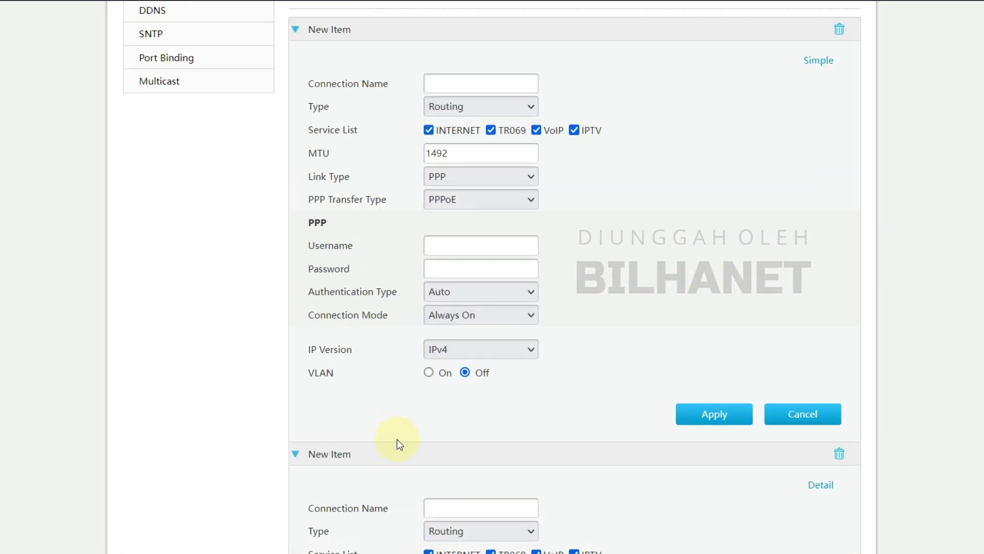
scroll(397, 438, "up", 3)
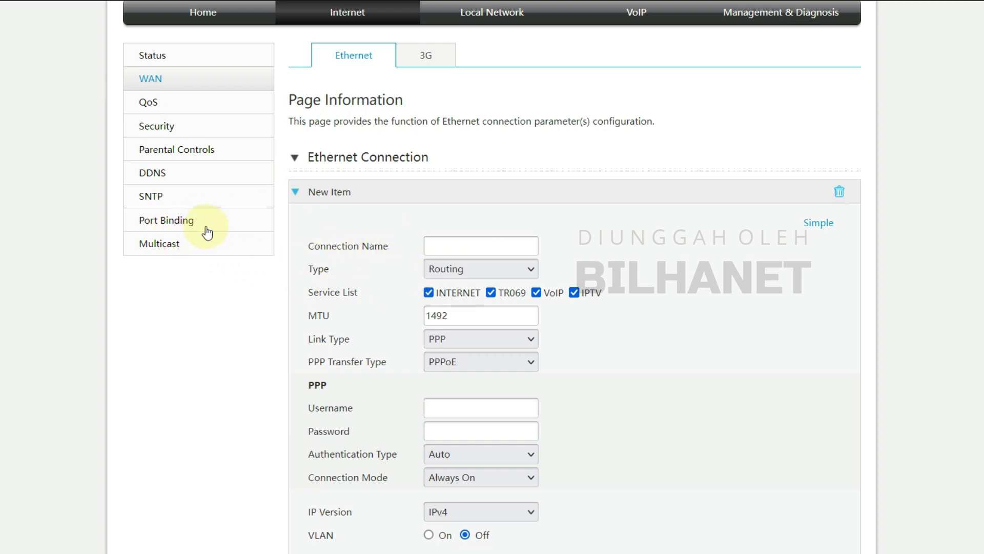
Open Port Binding and expand Route_3G to show its LAN1–LAN4 and SSID1–SSID8 checkboxes.
left_click(161, 221)
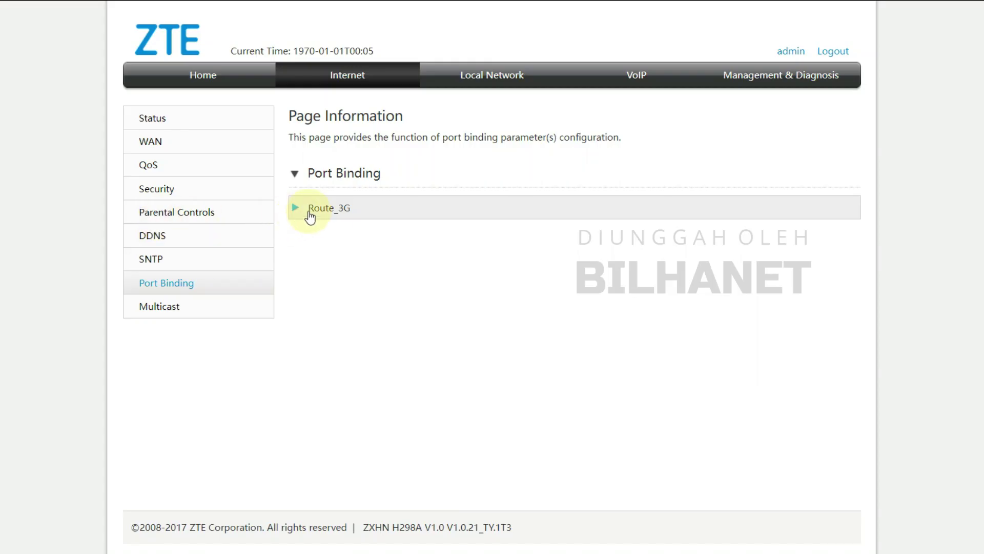
left_click(321, 210)
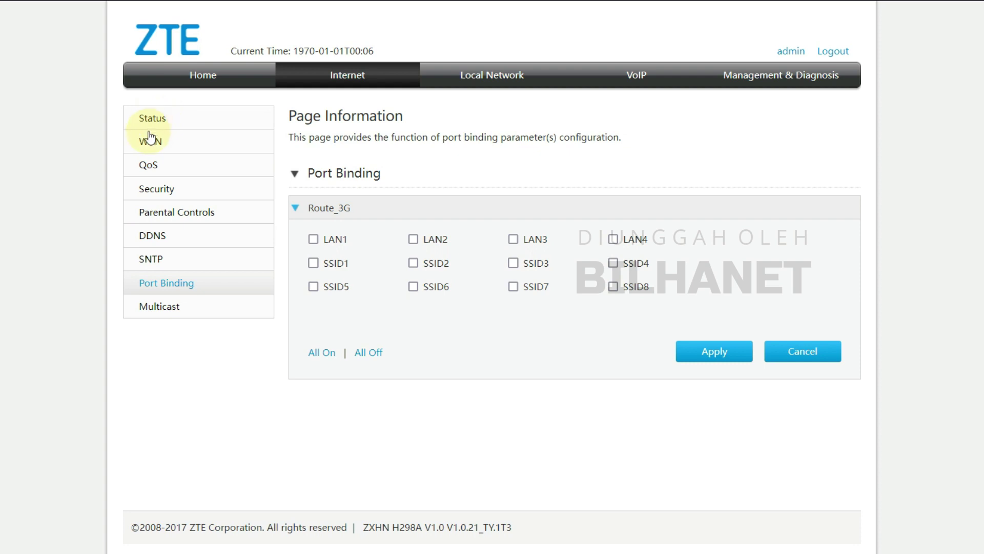
Open QoS and toggle the QoS switch on, then back off.
left_click(148, 168)
left_click(467, 274)
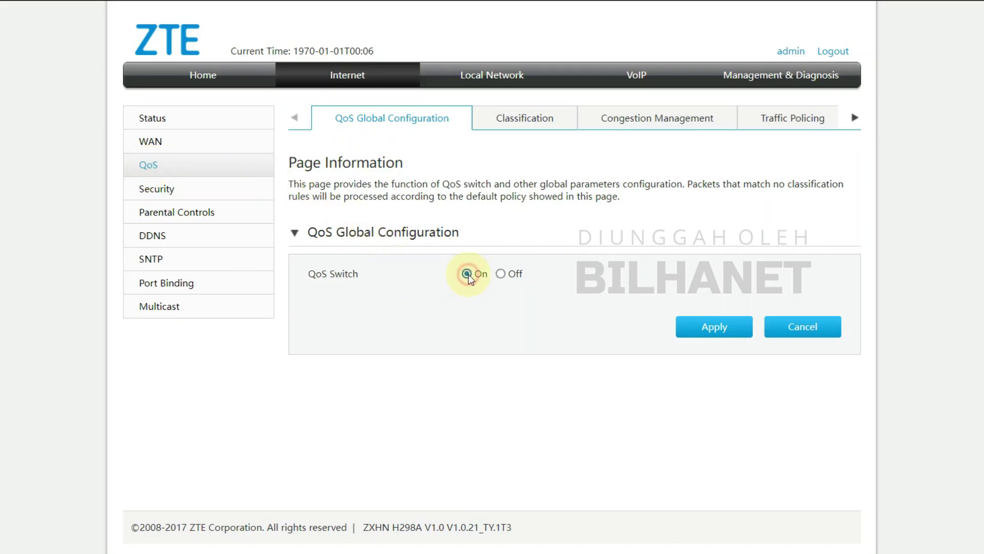
left_click(500, 274)
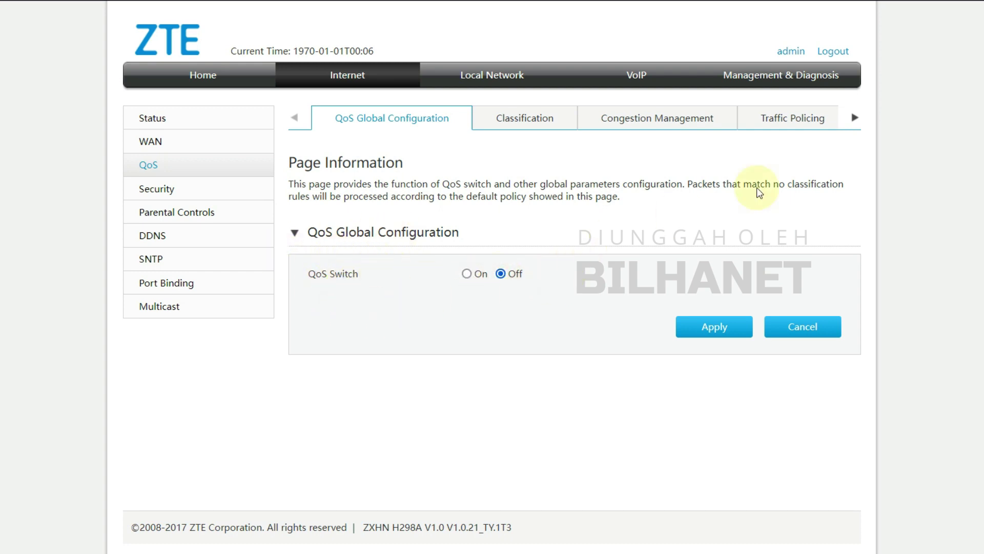
Review the Classification, Congestion Management, Traffic Policing and Traffic Shaping pages, then go to Security.
left_click(527, 122)
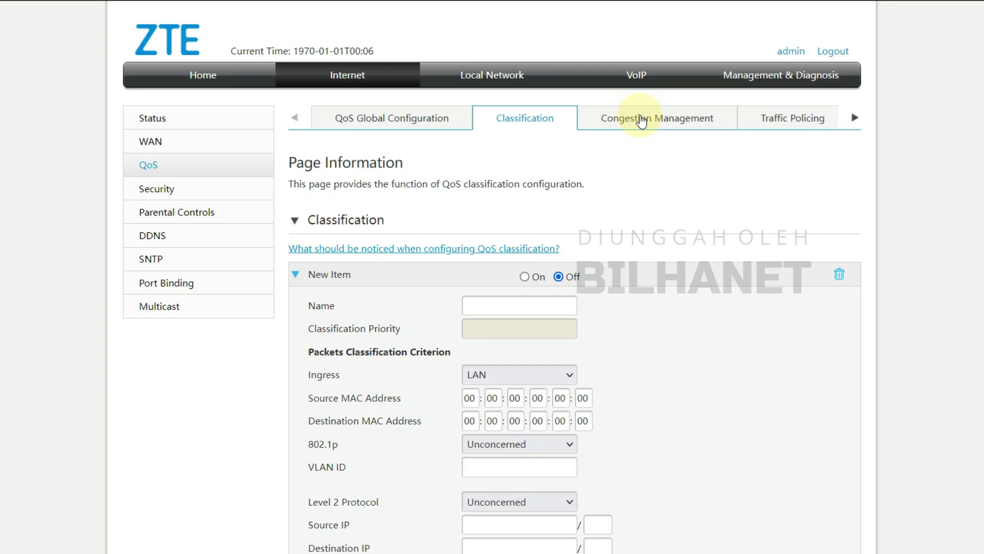
left_click(641, 121)
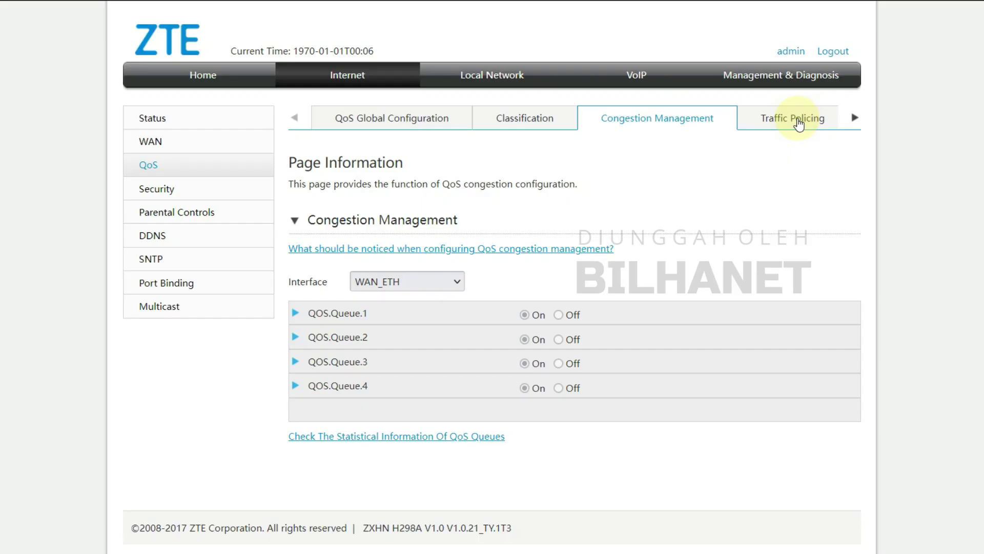
left_click(795, 120)
left_click(855, 118)
left_click(809, 122)
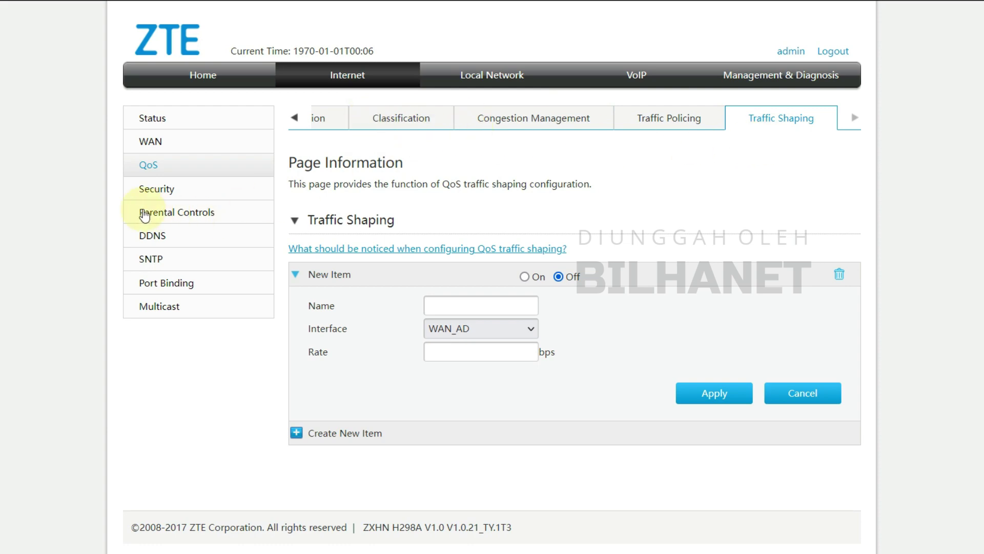
left_click(163, 195)
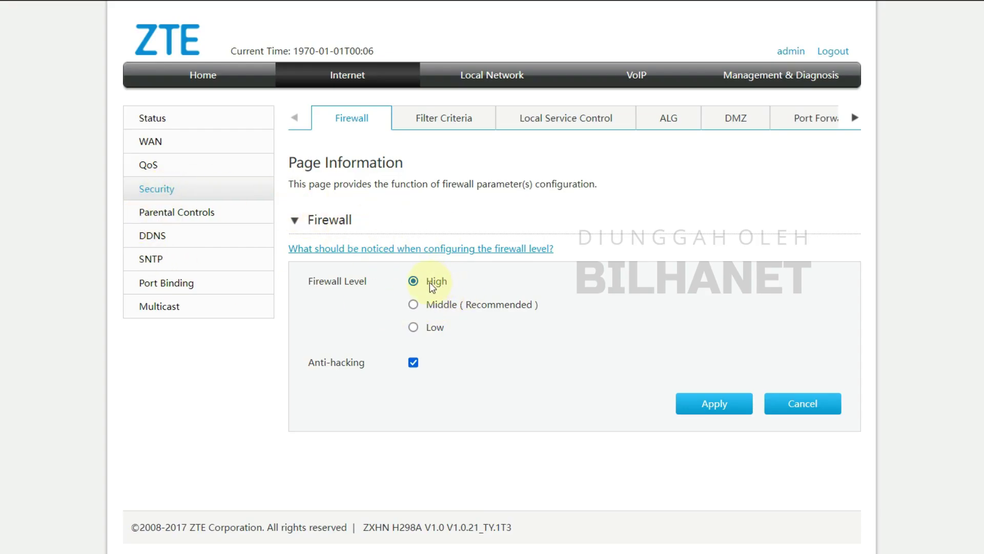
Disable Anti-hacking, expand URL Filter and both IP Filter sections, then open Local Service Control.
left_click(413, 364)
left_click(445, 123)
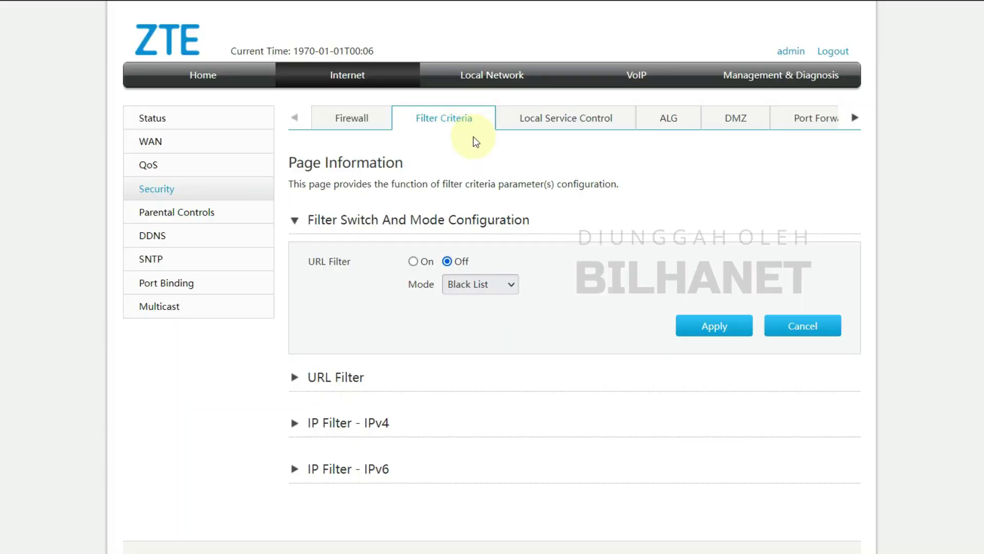
left_click(293, 382)
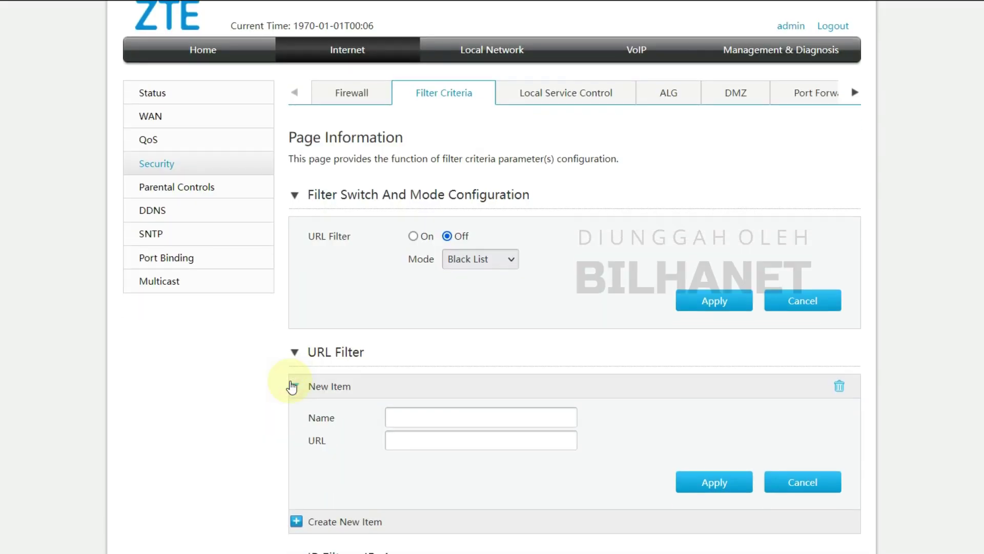
left_click(295, 400)
scroll(297, 404, "down", 3)
left_click(296, 446)
scroll(387, 369, "up", 15)
left_click(595, 121)
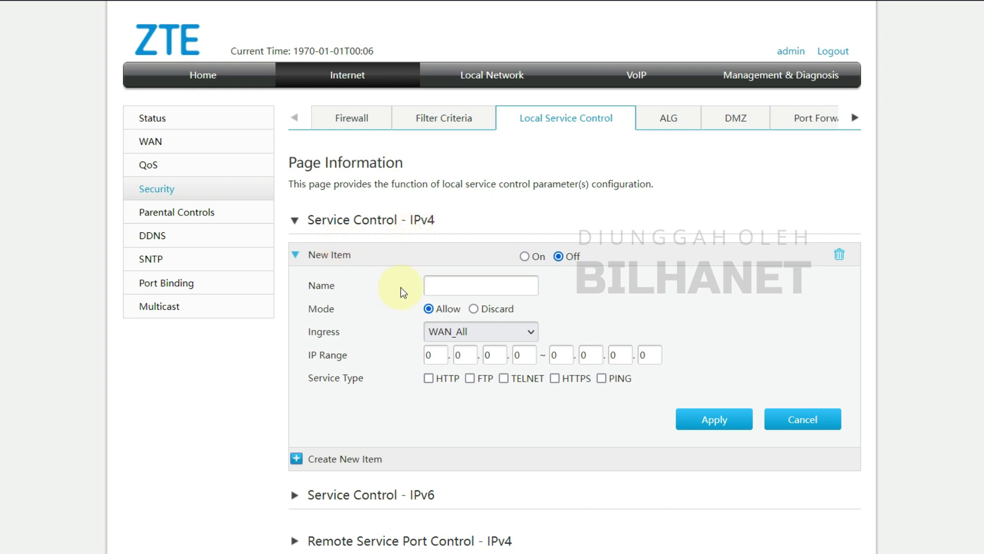
Expand Service Control - IPv6 and Remote Service Port Control - IPv4, reviewing the HTTP, FTP and HTTPS ports.
scroll(395, 270, "down", 2)
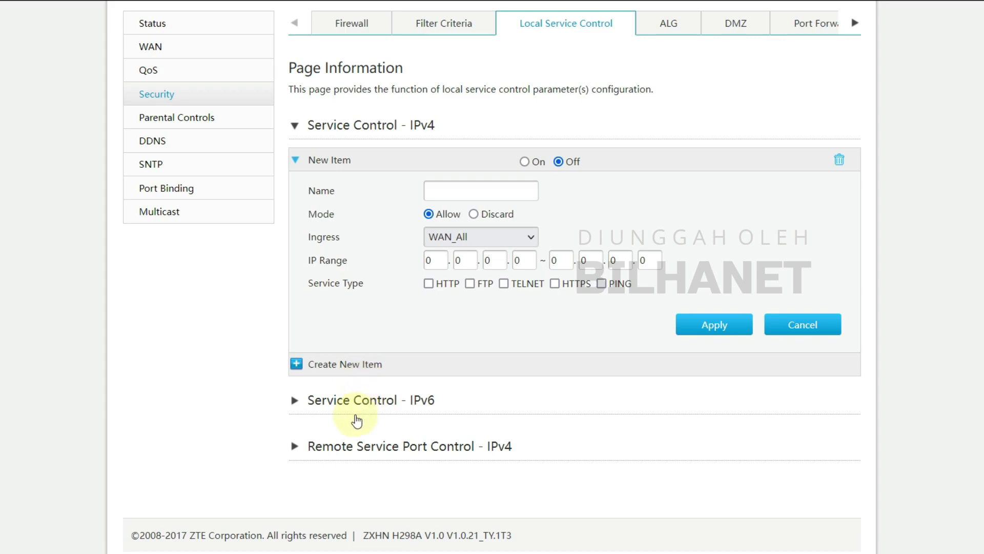
left_click(300, 401)
scroll(309, 405, "down", 5)
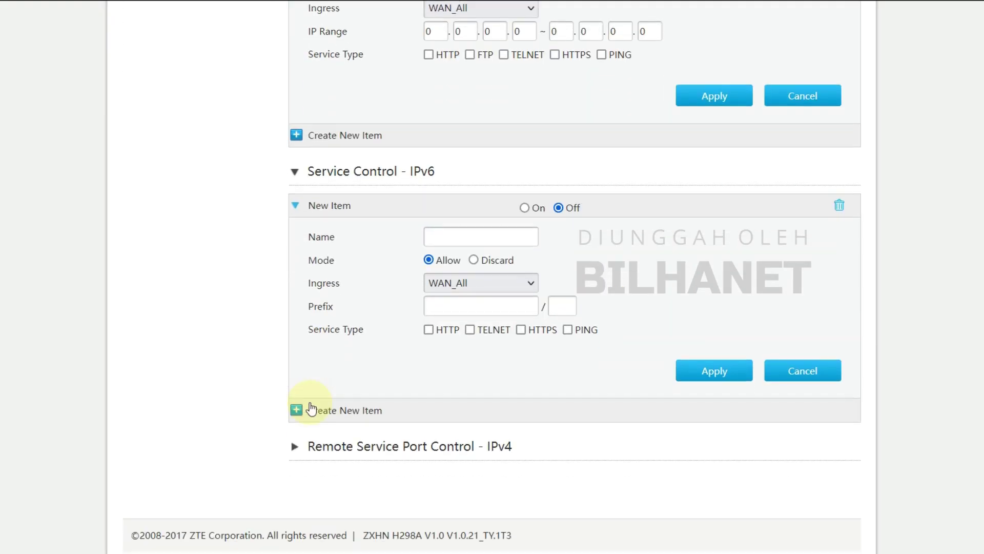
left_click(362, 449)
scroll(351, 446, "down", 3)
left_click(417, 330)
left_click(426, 354)
left_click(438, 400)
scroll(501, 458, "up", 5)
scroll(500, 458, "up", 2)
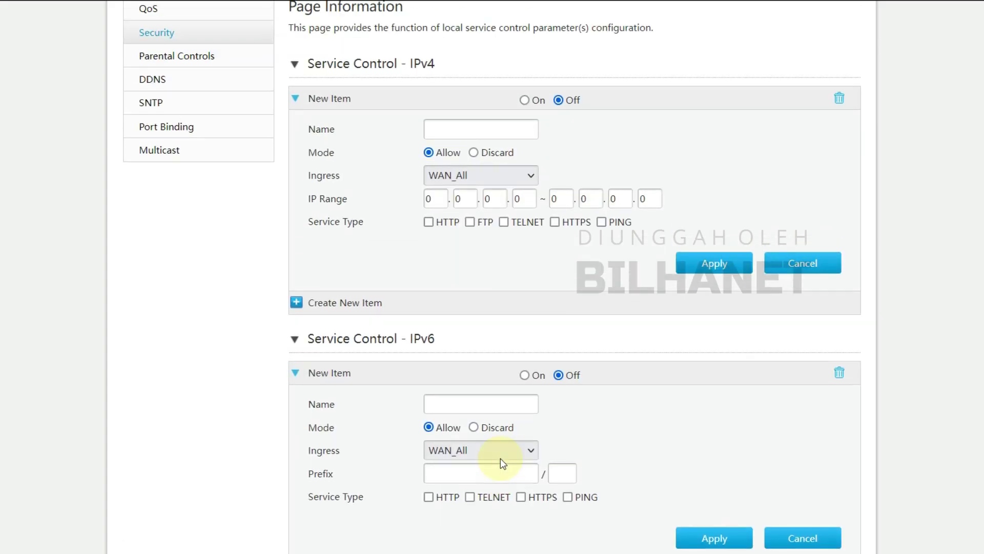
scroll(433, 374, "up", 2)
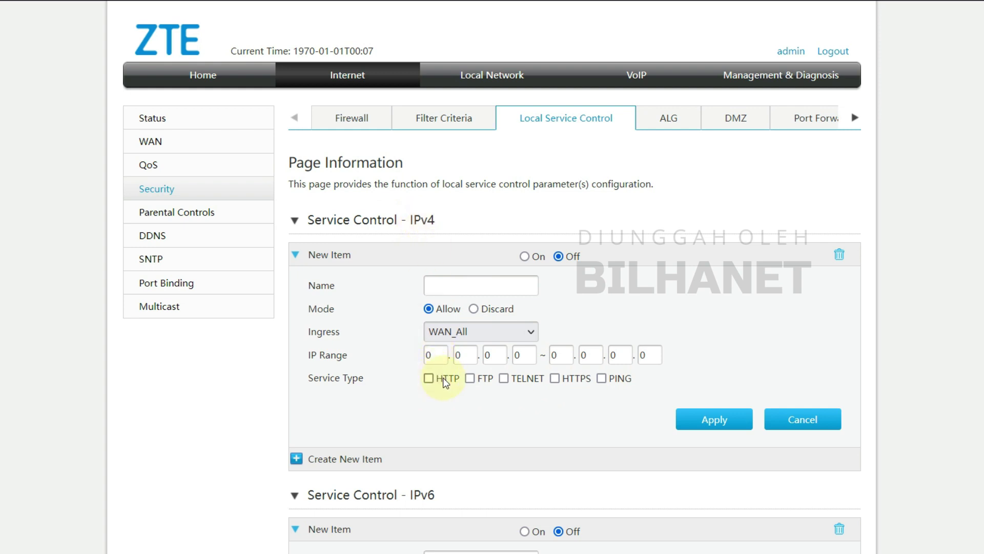
Switch the IPv4 service control item On and allow HTTP and PING.
left_click(524, 256)
left_click(432, 379)
left_click(603, 379)
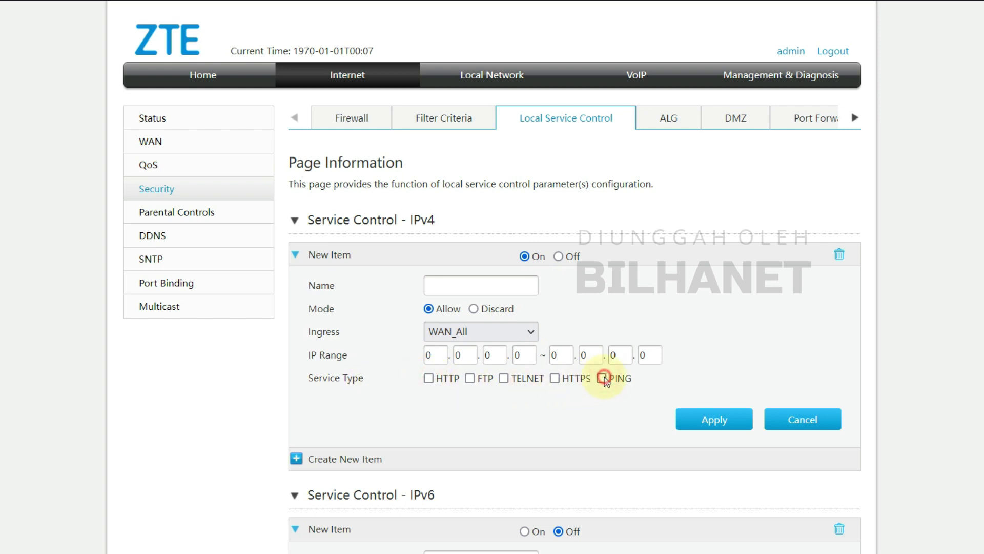
left_click(429, 378)
left_click(603, 379)
Keep WAN_All as the IPv4 rule's ingress interface after briefly trying LAN.
left_click(462, 332)
left_click(461, 354)
left_click(462, 333)
left_click(461, 373)
left_click(461, 334)
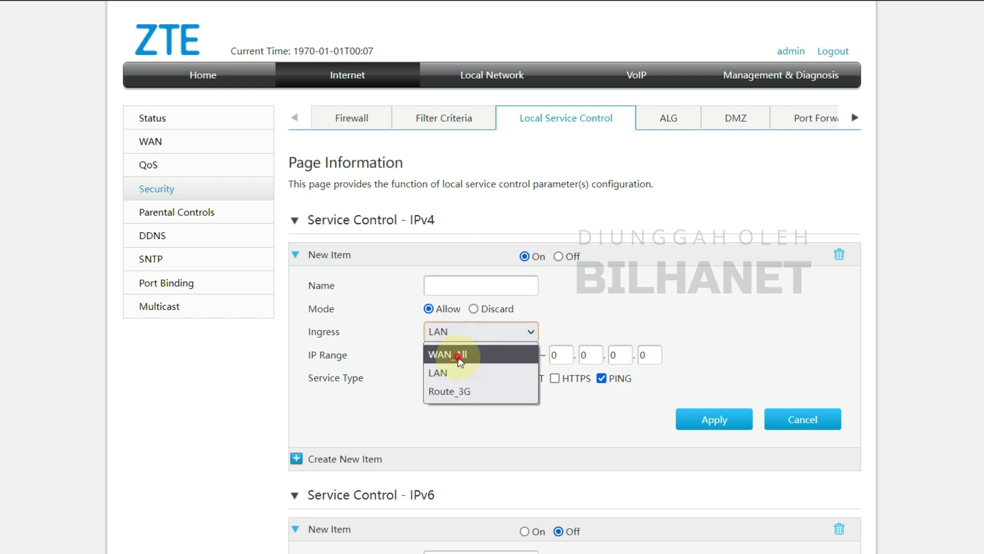
left_click(460, 355)
Review the IPv4 rule's HTTP port value 80 without changing it.
scroll(626, 313, "down", 5)
scroll(597, 193, "up", 2)
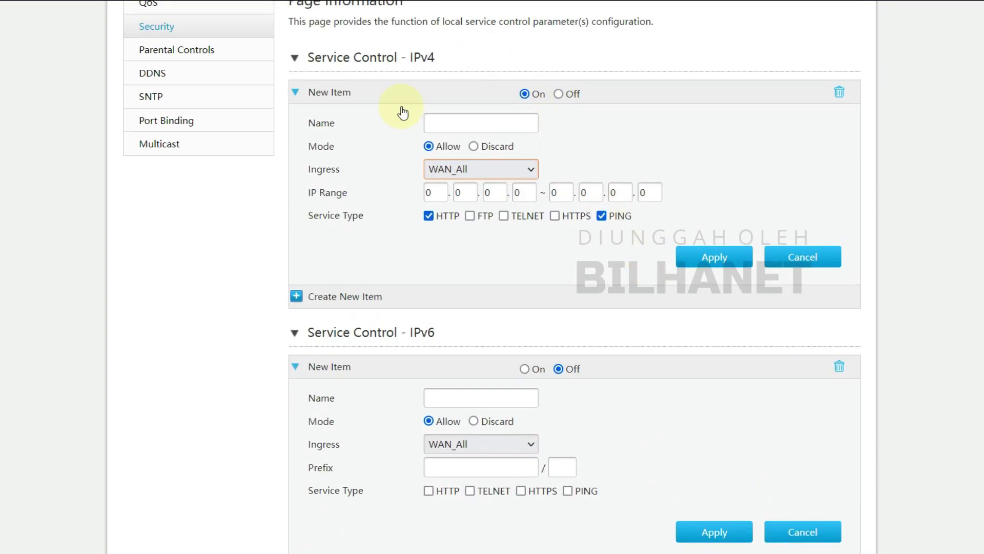
scroll(492, 229, "down", 6)
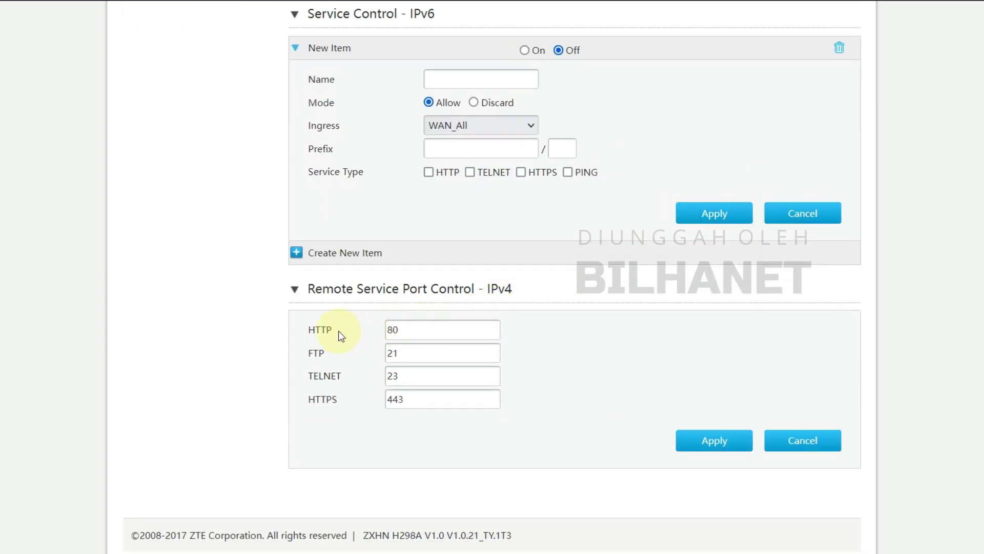
double_click(392, 328)
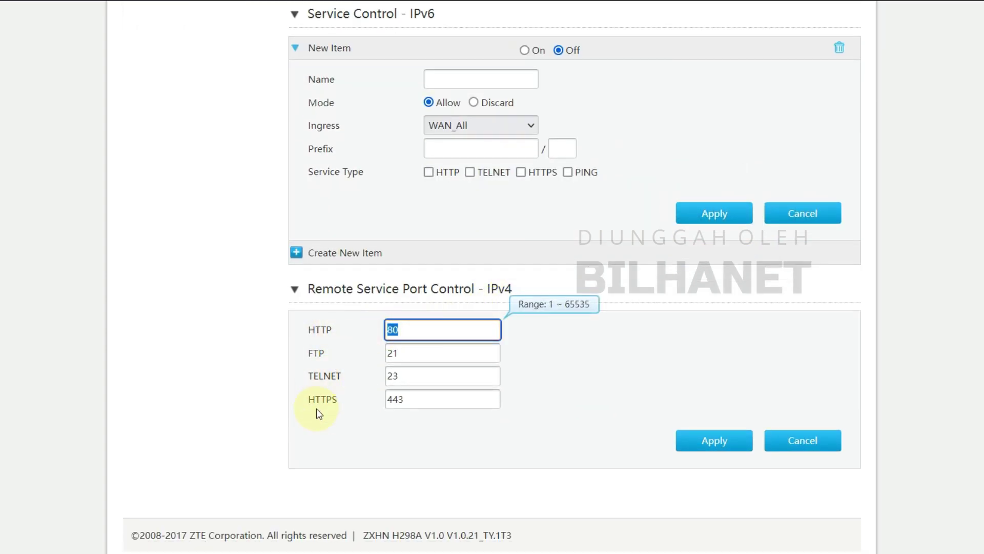
left_click(415, 328)
scroll(407, 359, "up", 5)
scroll(410, 382, "up", 5)
Browse the ALG, DMZ and Port Forwarding pages, keeping TCP as the forwarding protocol.
left_click(667, 129)
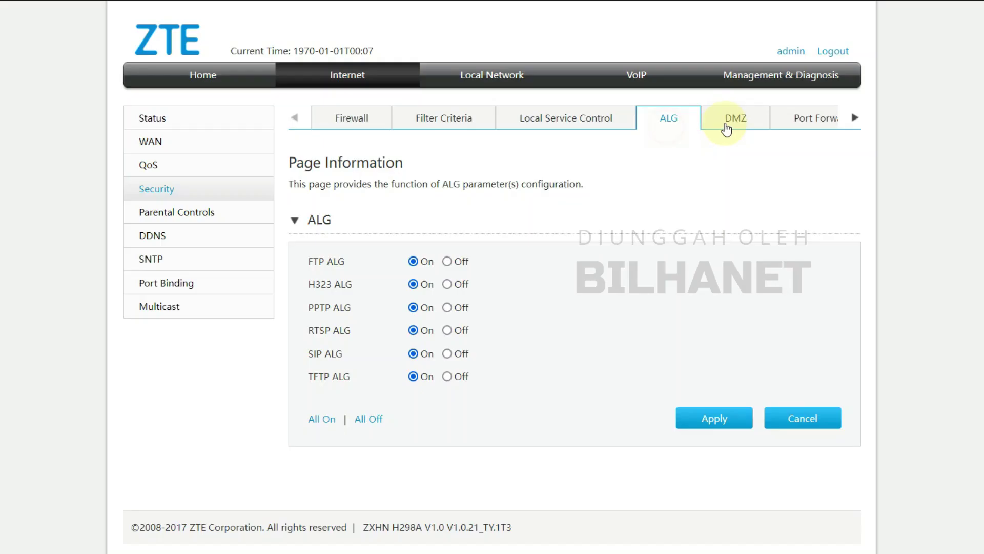
left_click(738, 121)
left_click(820, 123)
left_click(853, 120)
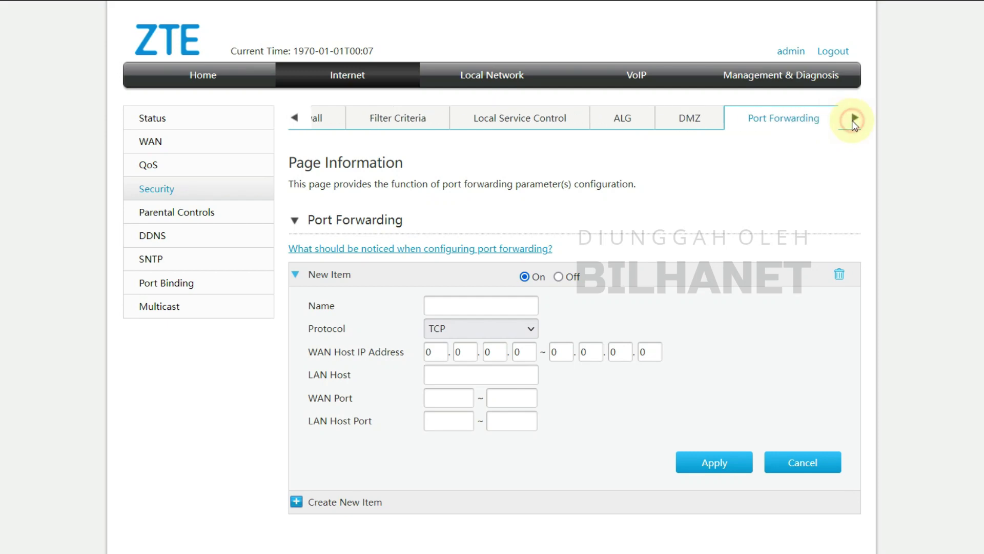
left_click(774, 122)
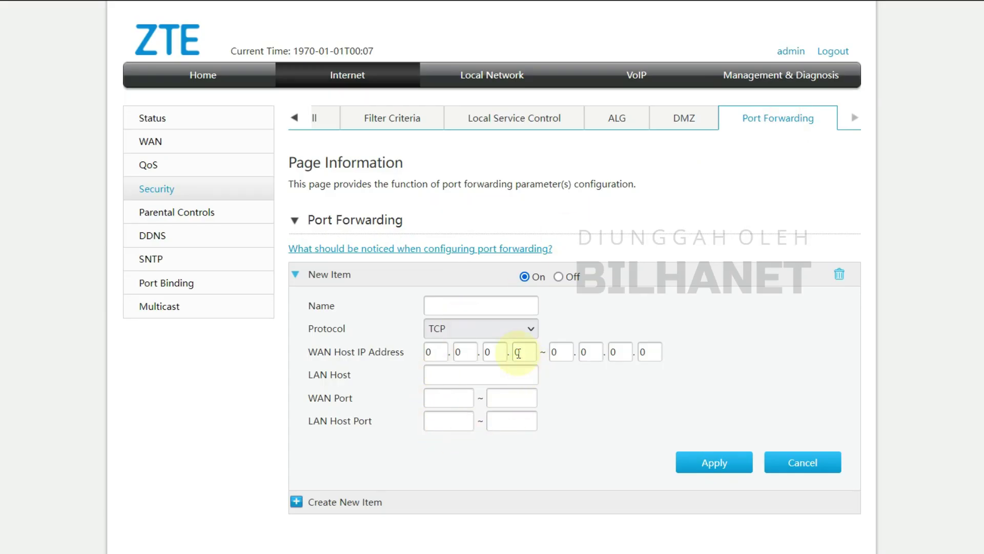
left_click(440, 334)
left_click(440, 337)
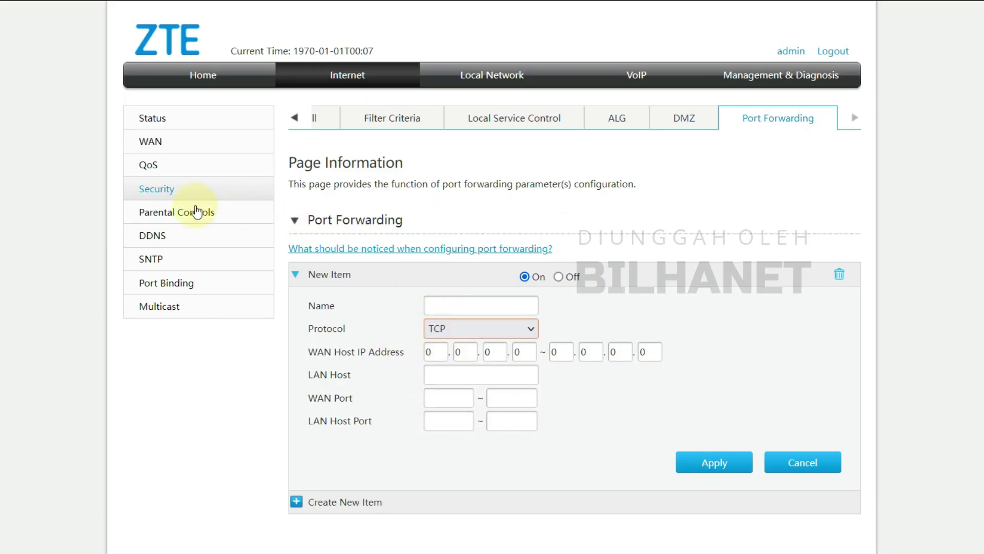
Set the new Parental Controls item Off with Ban Internet Access, then go to DDNS.
left_click(172, 219)
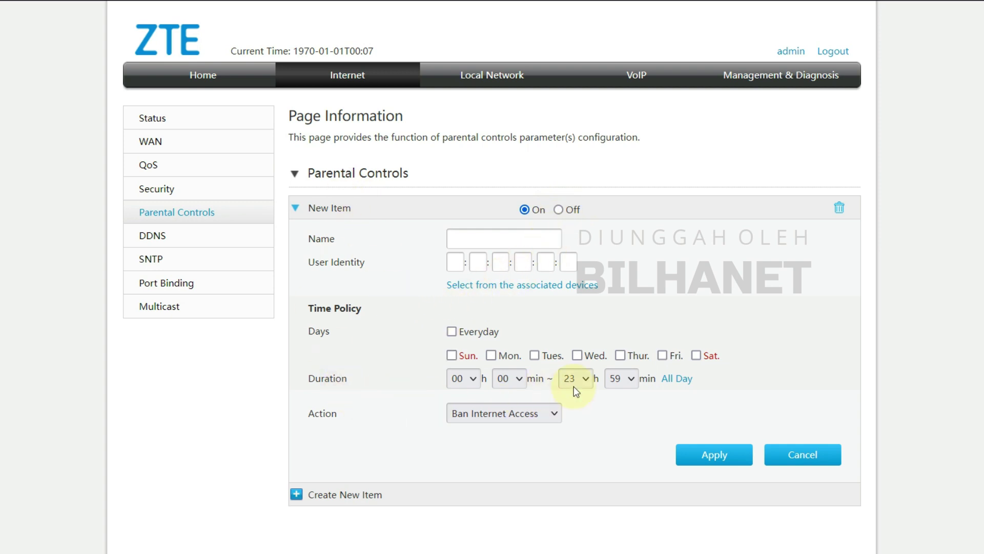
left_click(448, 415)
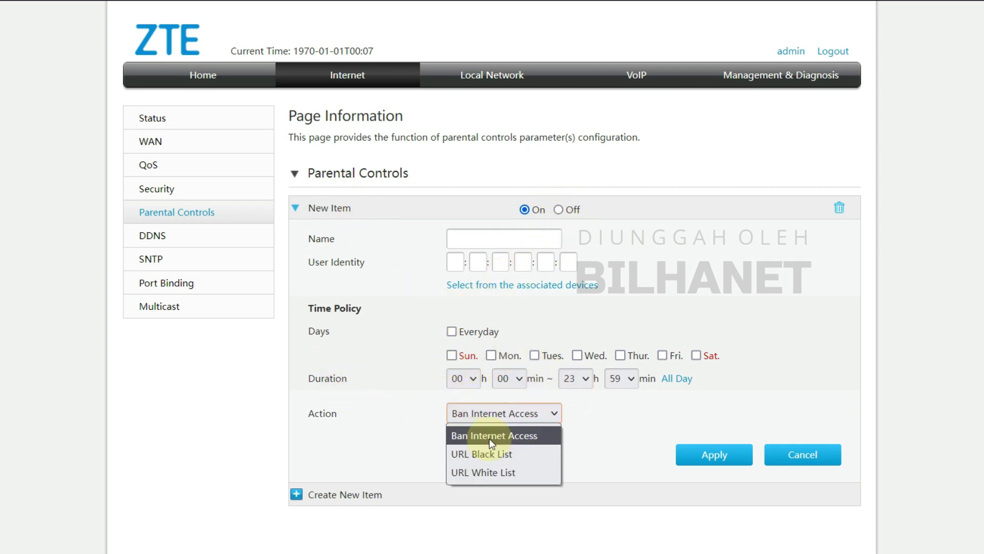
left_click(489, 437)
left_click(559, 209)
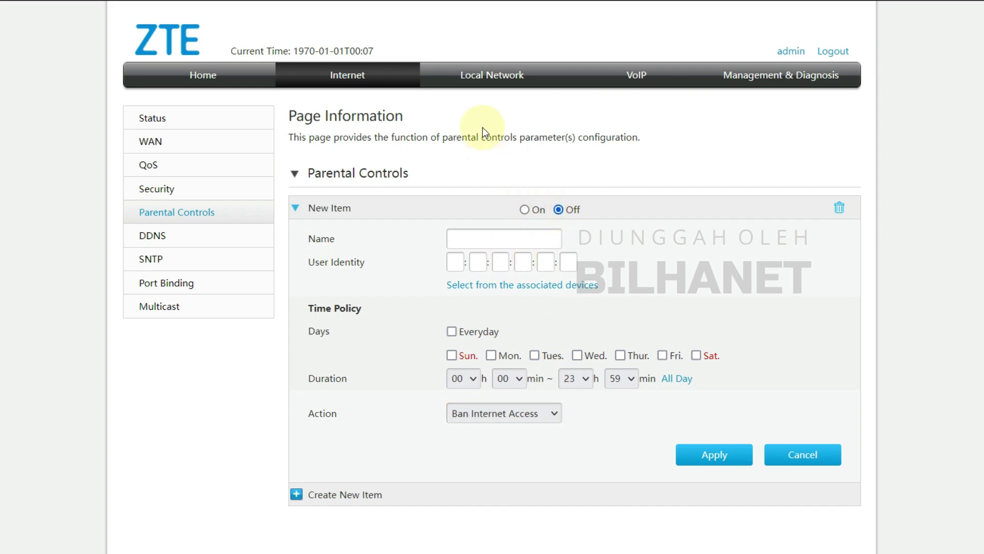
left_click(155, 236)
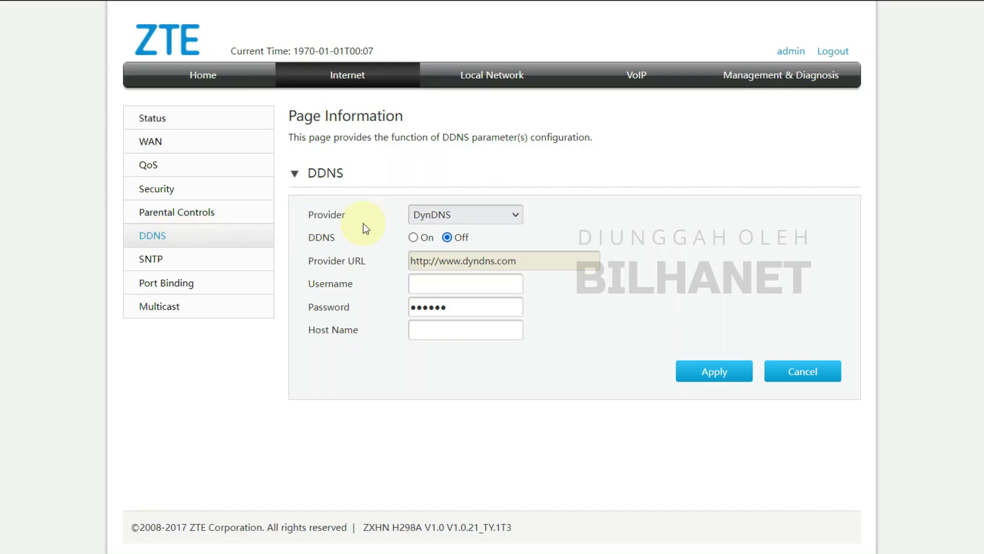
Browse the DDNS provider list, keeping DynDNS as the provider.
left_click(444, 216)
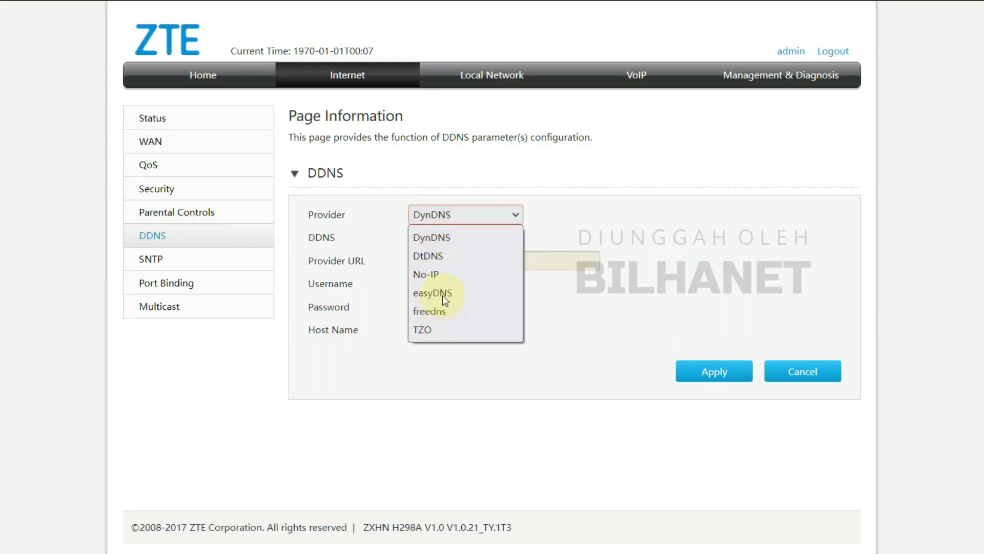
left_click(552, 224)
left_click(456, 214)
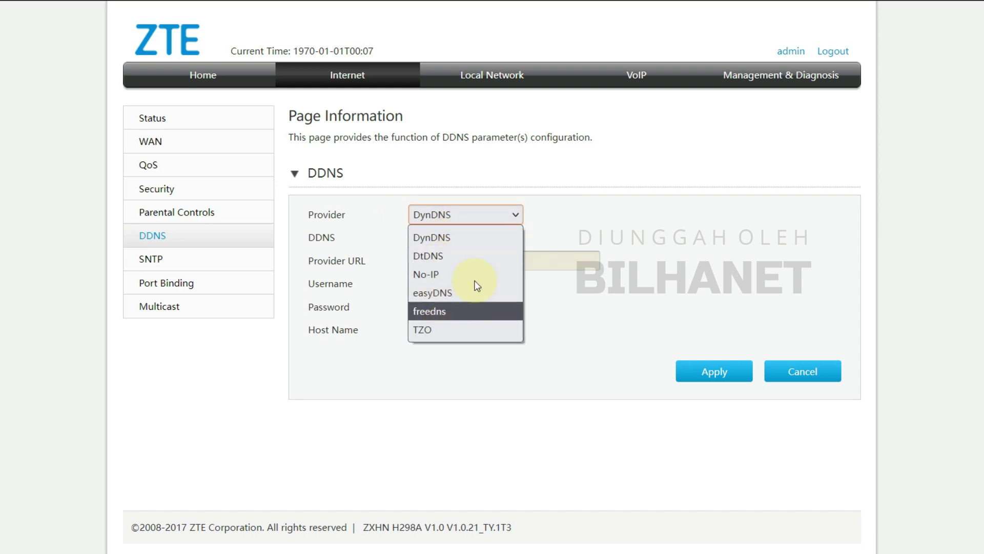
left_click(551, 226)
left_click(464, 215)
left_click(551, 226)
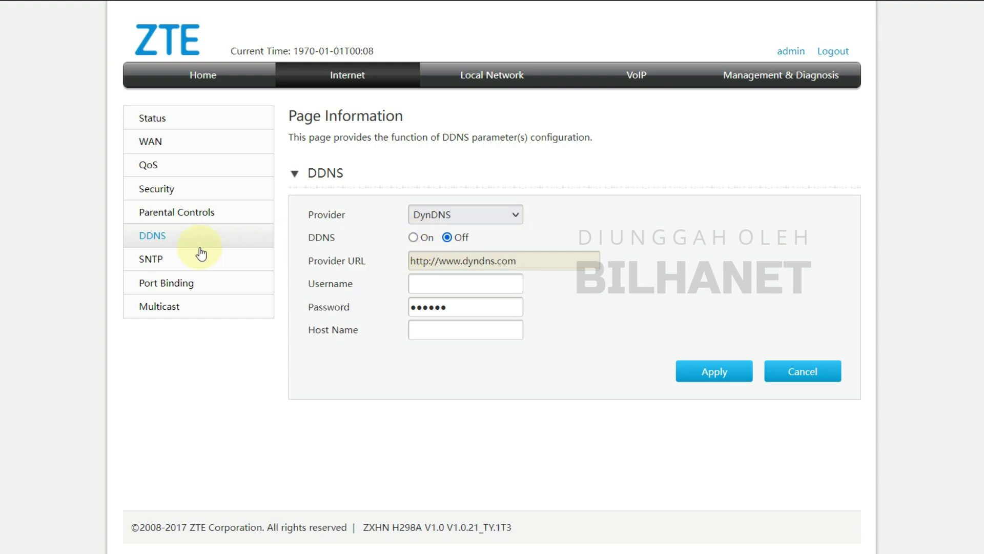
Check SNTP keeping the Dublin time zone, and view Route_3G's bindable ports in Port Binding.
left_click(161, 262)
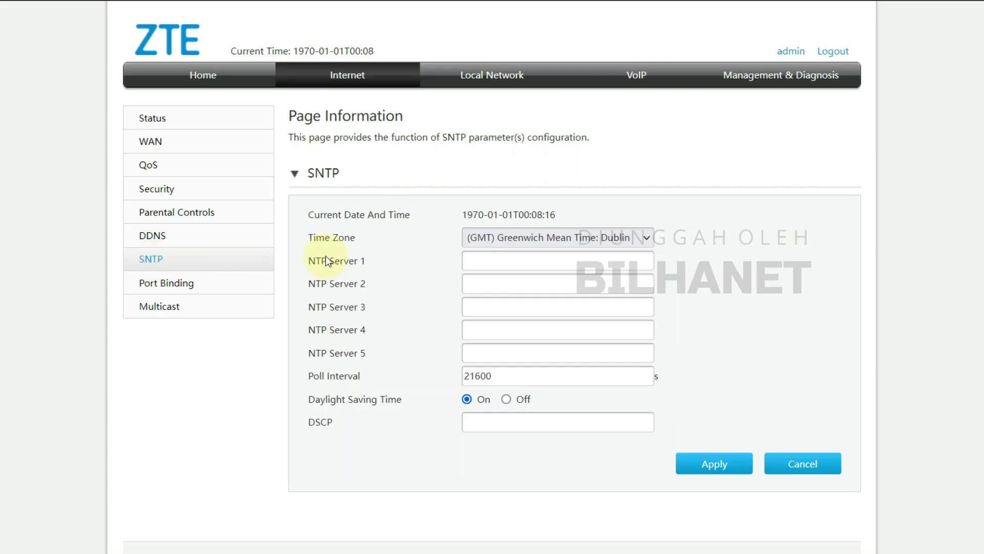
left_click(528, 239)
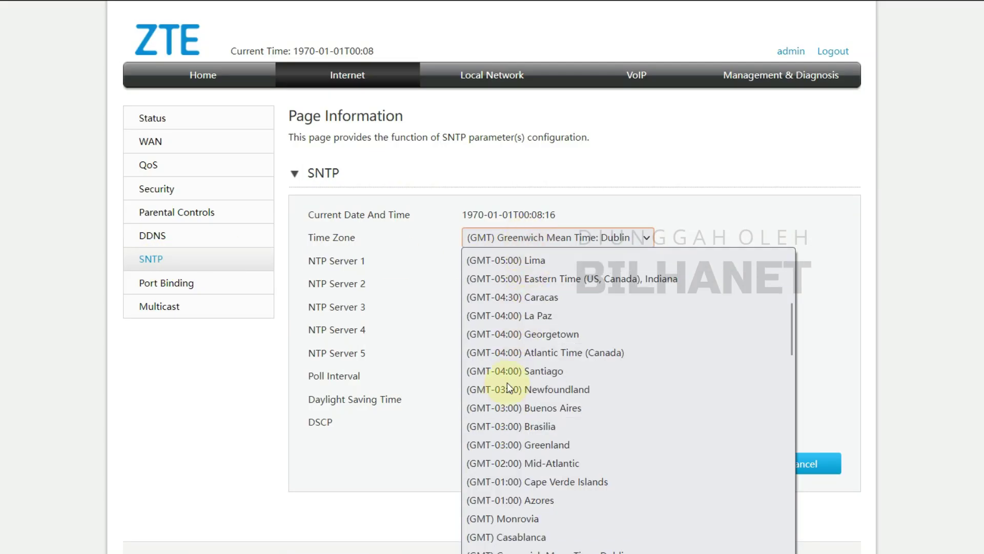
left_click(390, 444)
left_click(179, 284)
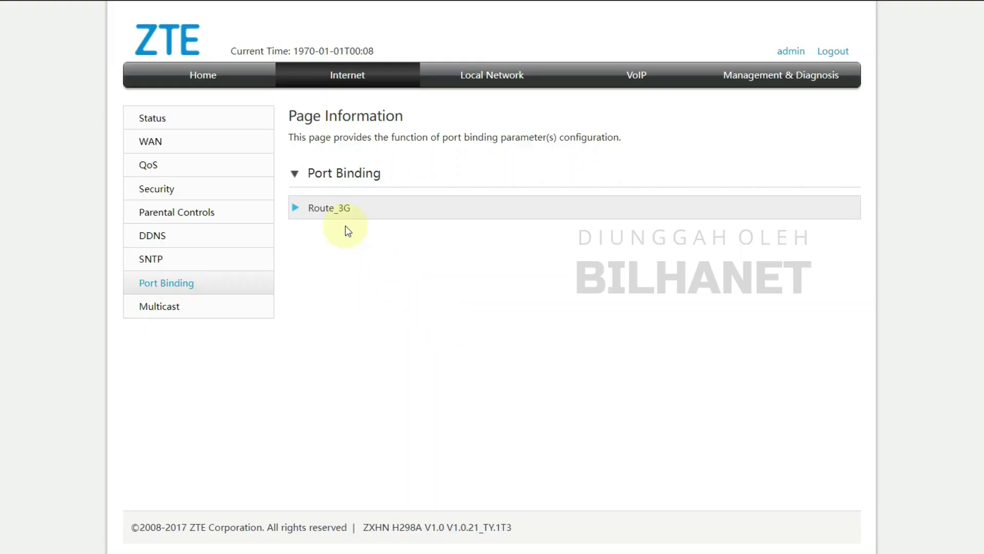
left_click(306, 208)
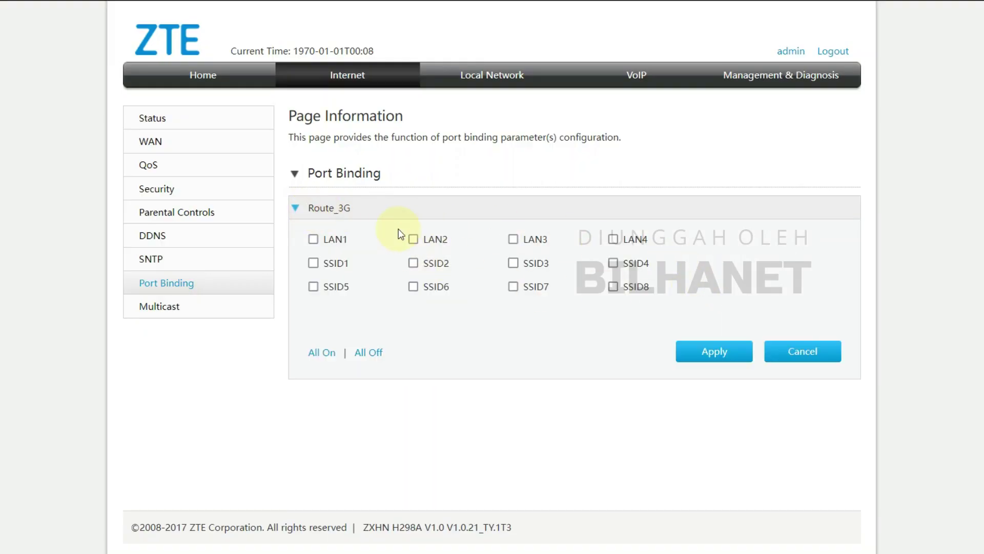
In Multicast, turn IGMP Proxy On and set MLD Proxy Off.
left_click(155, 307)
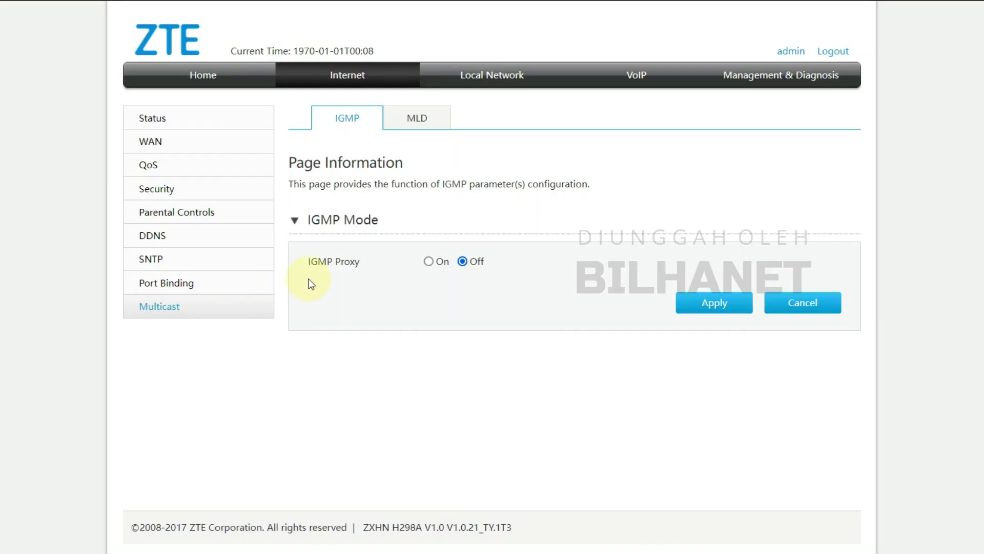
left_click(429, 262)
left_click(432, 121)
left_click(460, 262)
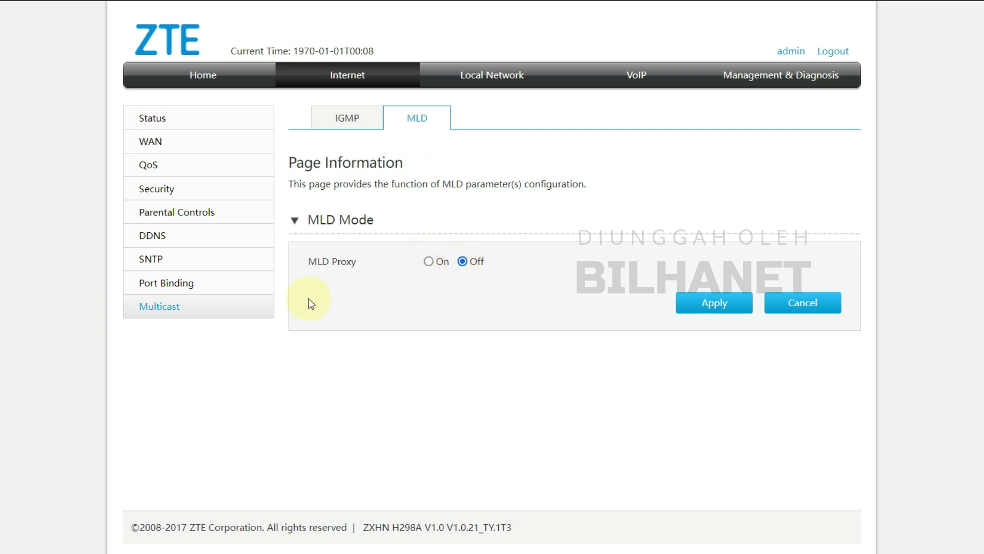
Review Local Network status with LAN Status and WLAN Client Status expanded, then view WLAN status.
left_click(522, 77)
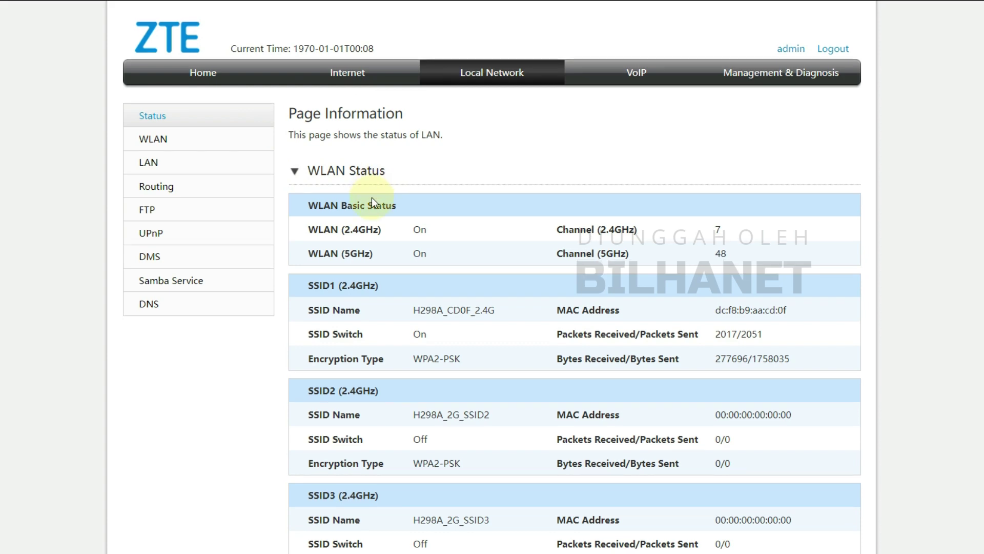
scroll(377, 194, "down", 14)
scroll(370, 221, "down", 3)
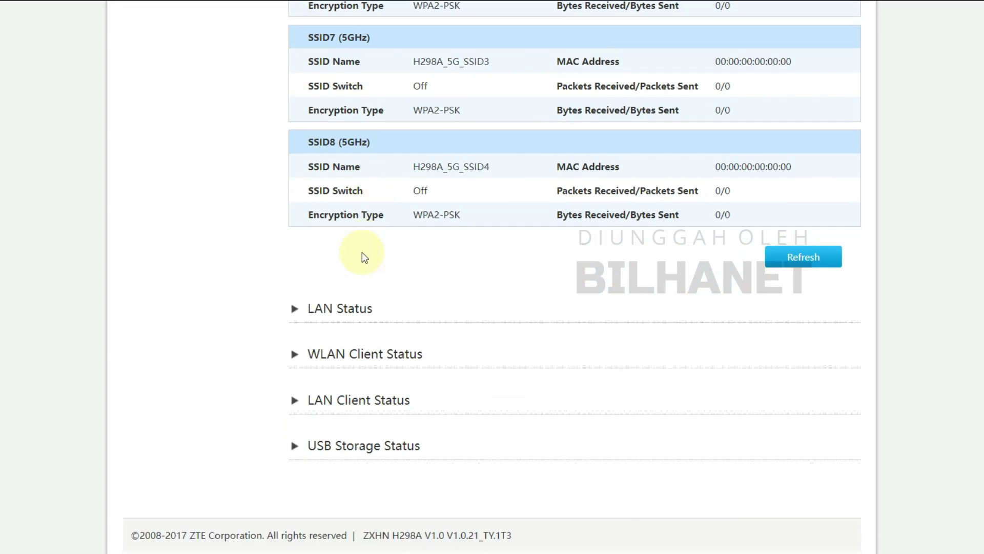
left_click(342, 311)
scroll(348, 315, "down", 3)
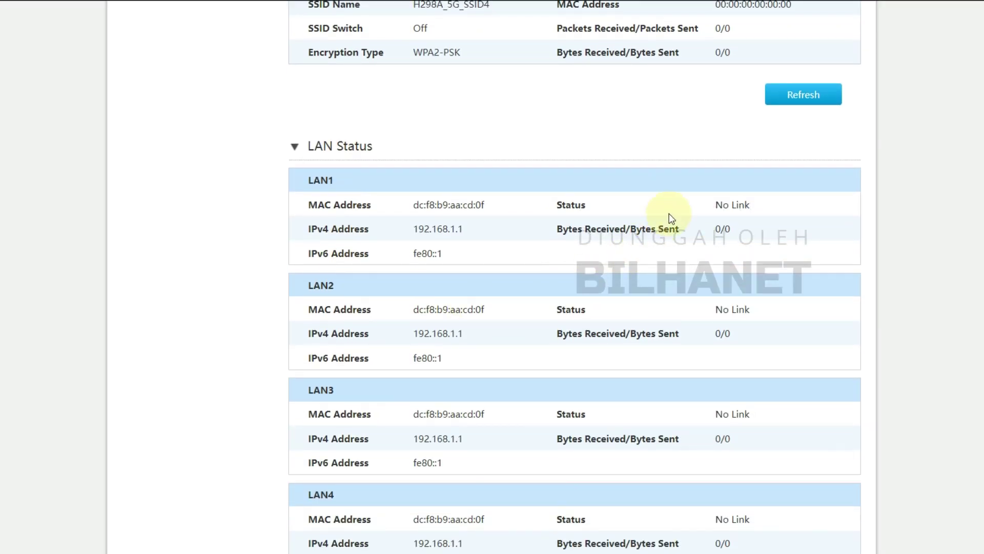
scroll(459, 231, "down", 5)
left_click(389, 356)
scroll(389, 355, "down", 3)
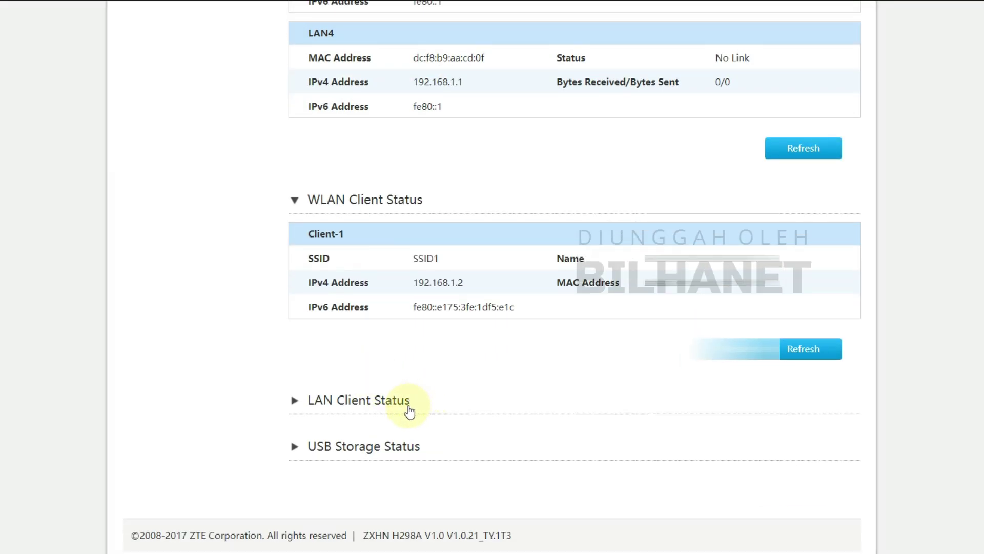
scroll(369, 399, "up", 15)
scroll(366, 400, "up", 13)
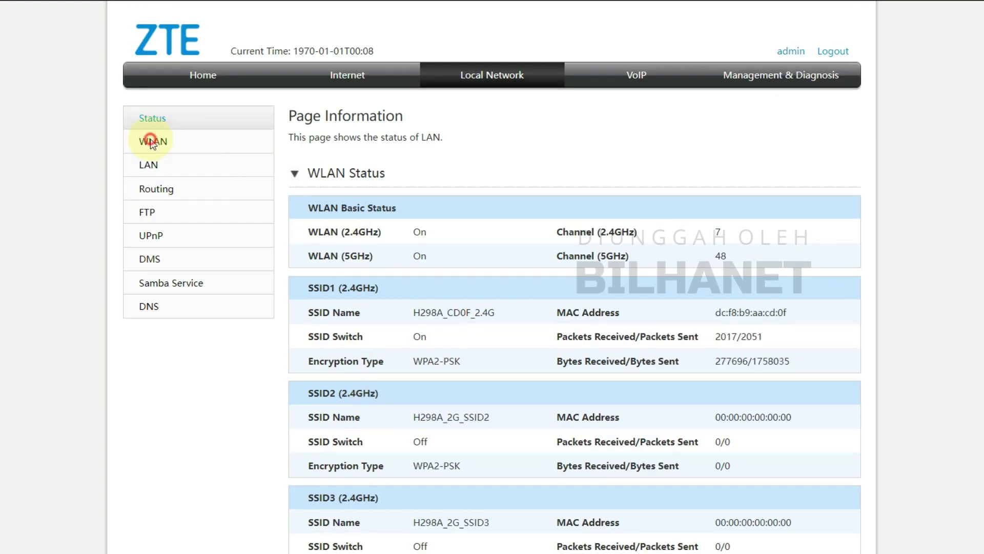
left_click(151, 140)
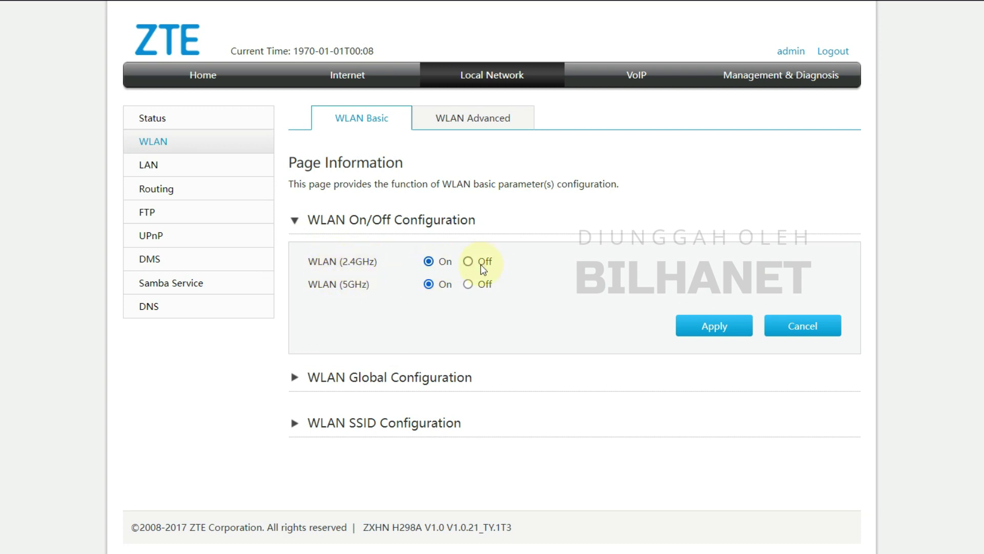
Turn 2.4GHz wireless On with Auto channel, Mixed (802.11b/g/n), 20MHz and 100% power.
left_click(429, 261)
left_click(295, 378)
scroll(401, 363, "down", 5)
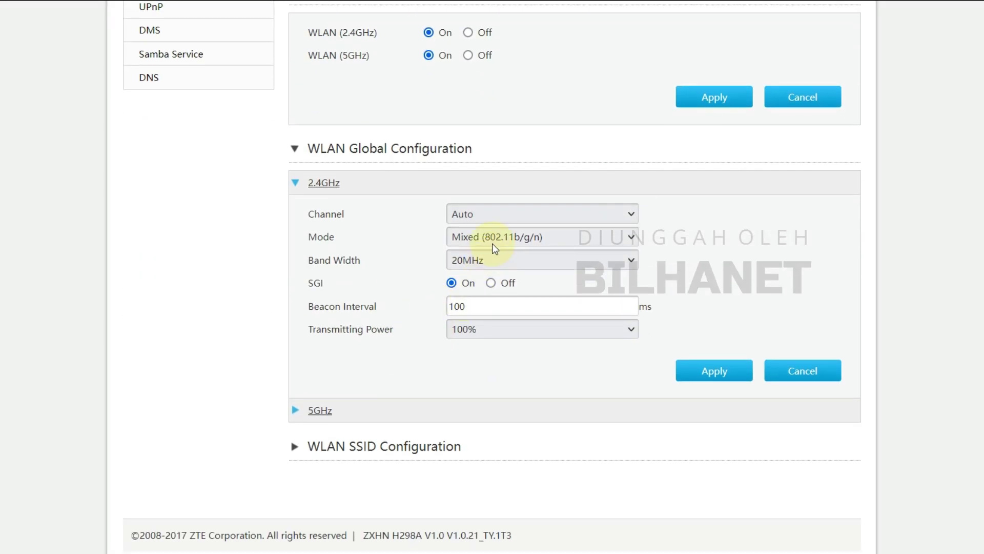
left_click(495, 208)
left_click(496, 208)
left_click(497, 235)
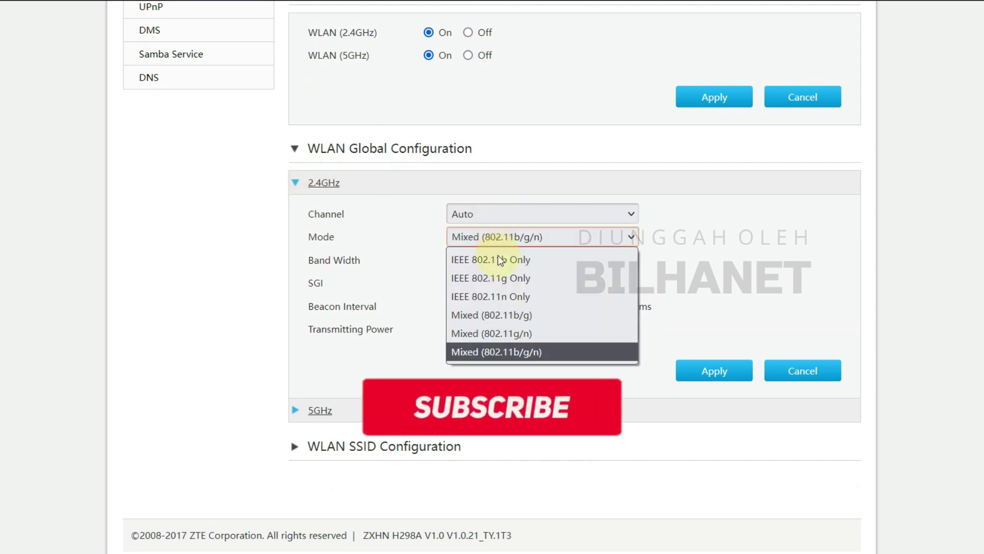
left_click(500, 236)
left_click(499, 260)
left_click(499, 259)
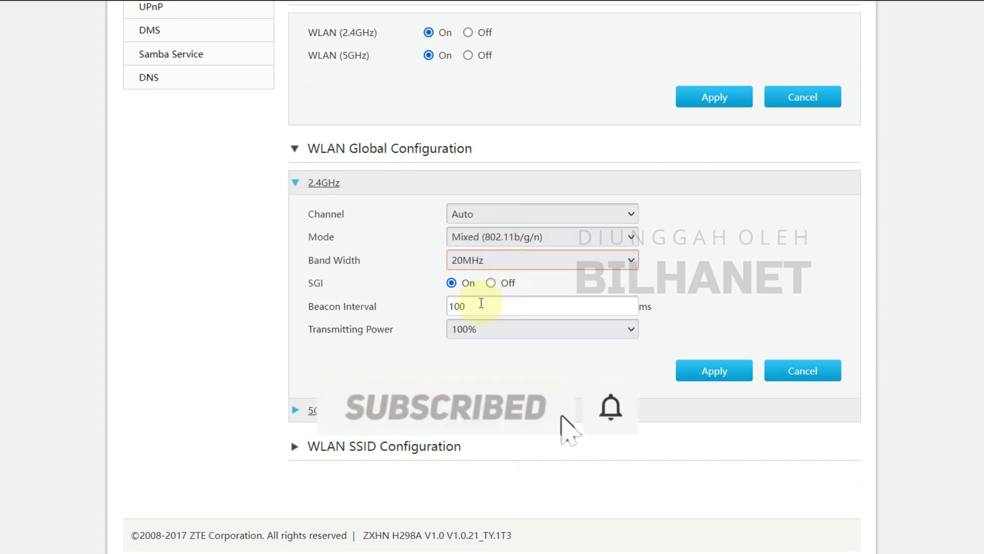
left_click(491, 330)
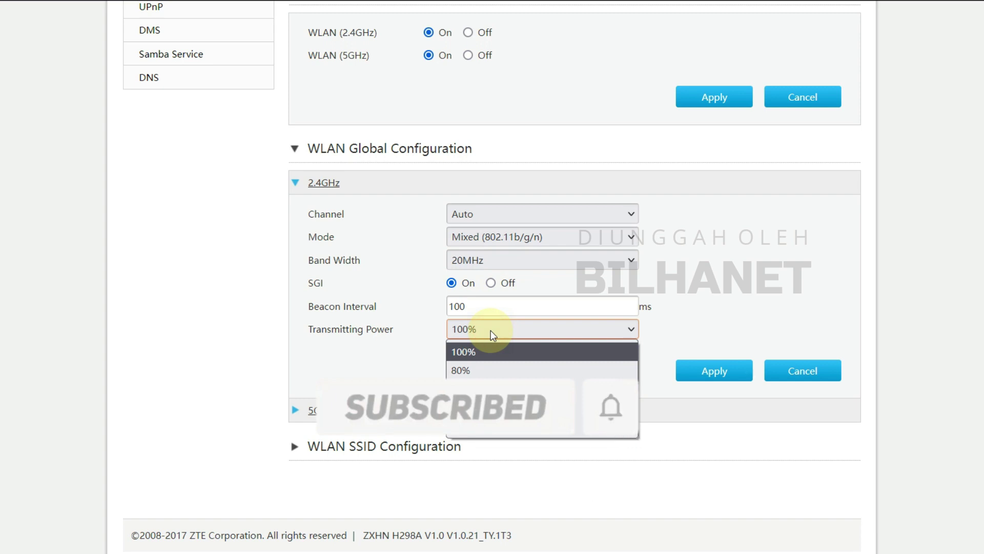
left_click(491, 331)
Keep 5GHz at Mixed (802.11a/n/ac), 80MHz and Auto channel, then expand WLAN SSID Configuration.
left_click(295, 410)
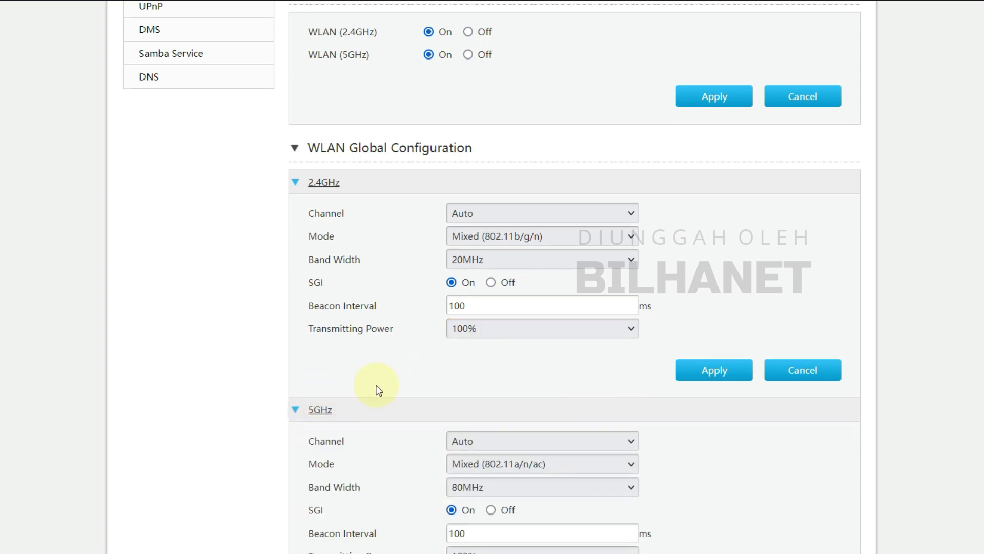
scroll(376, 391, "down", 3)
left_click(478, 301)
left_click(494, 380)
left_click(487, 328)
left_click(486, 323)
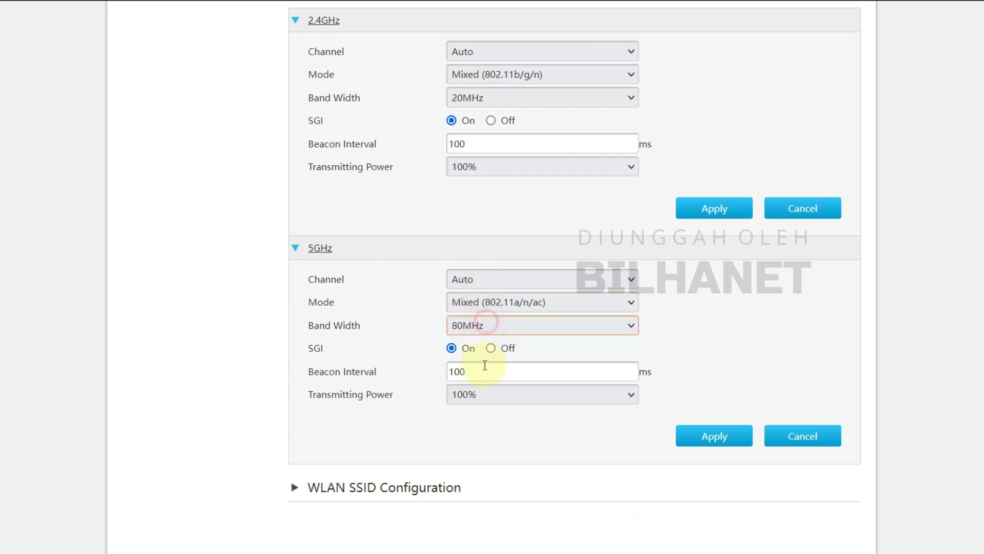
left_click(469, 396)
left_click(469, 398)
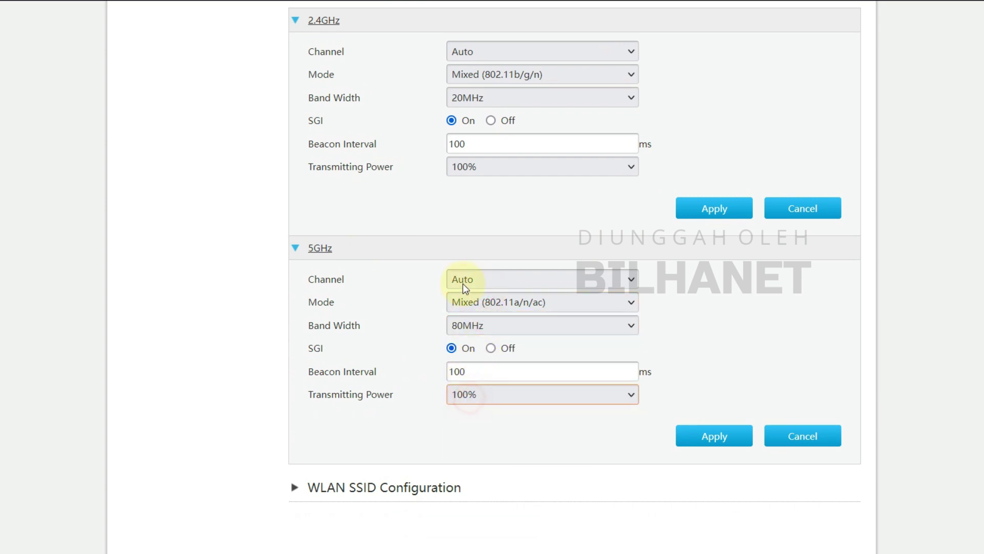
left_click(465, 280)
scroll(494, 349, "down", 1)
left_click(479, 277)
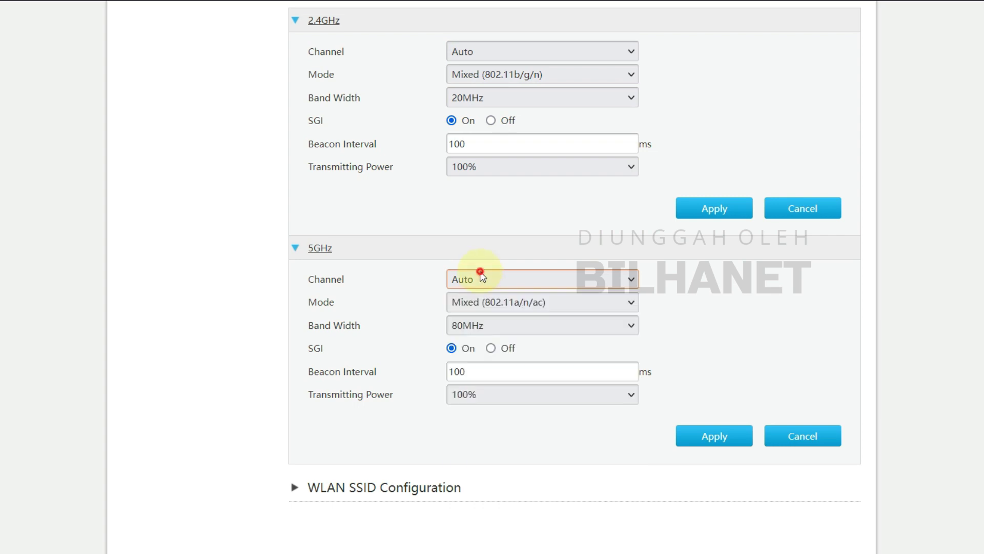
scroll(351, 310, "down", 1)
left_click(297, 446)
scroll(445, 383, "down", 2)
Review the SSID1 settings and expand SSID5 (5GHz) and SSID2 (2.4GHz).
scroll(445, 383, "down", 3)
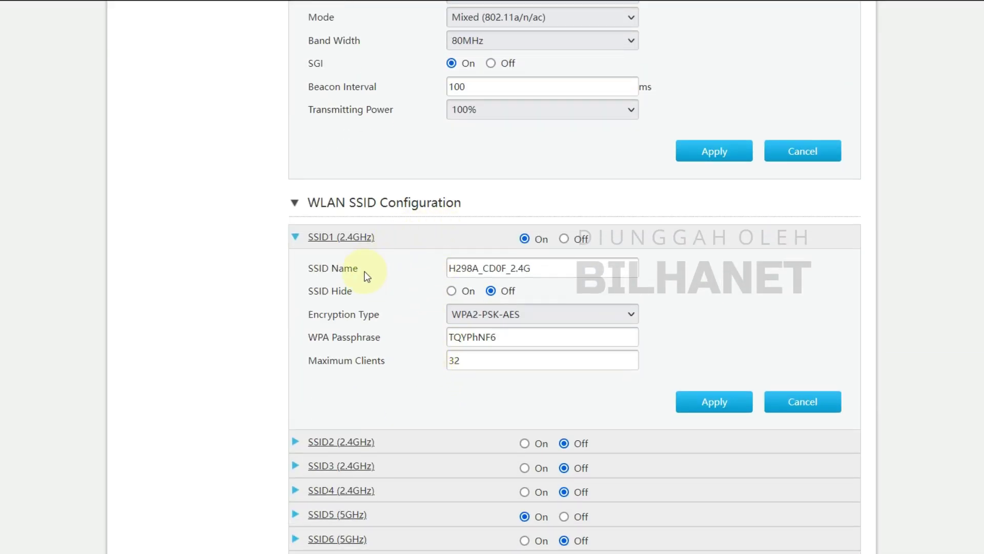
left_click(556, 268)
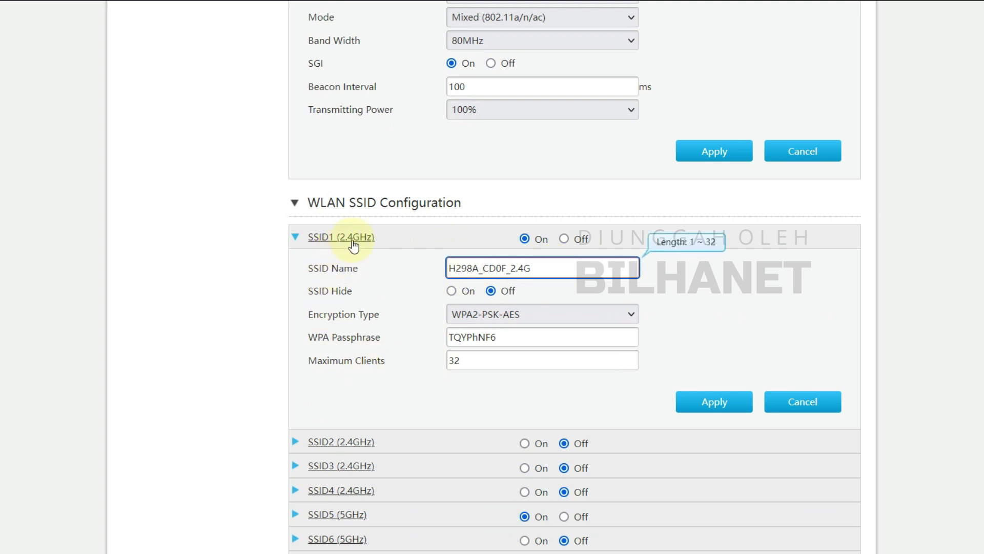
scroll(354, 246, "down", 3)
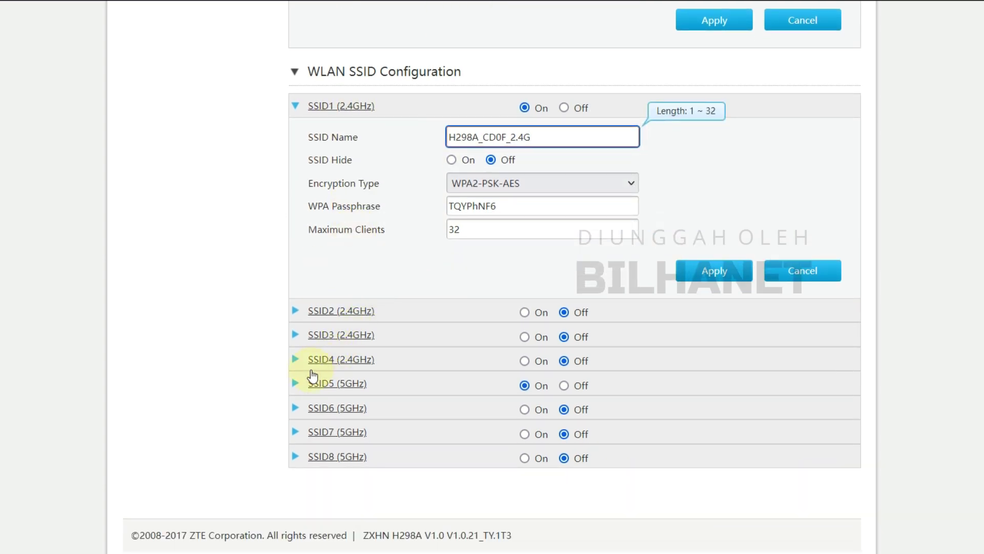
left_click(313, 386)
left_click(532, 419)
left_click(541, 134)
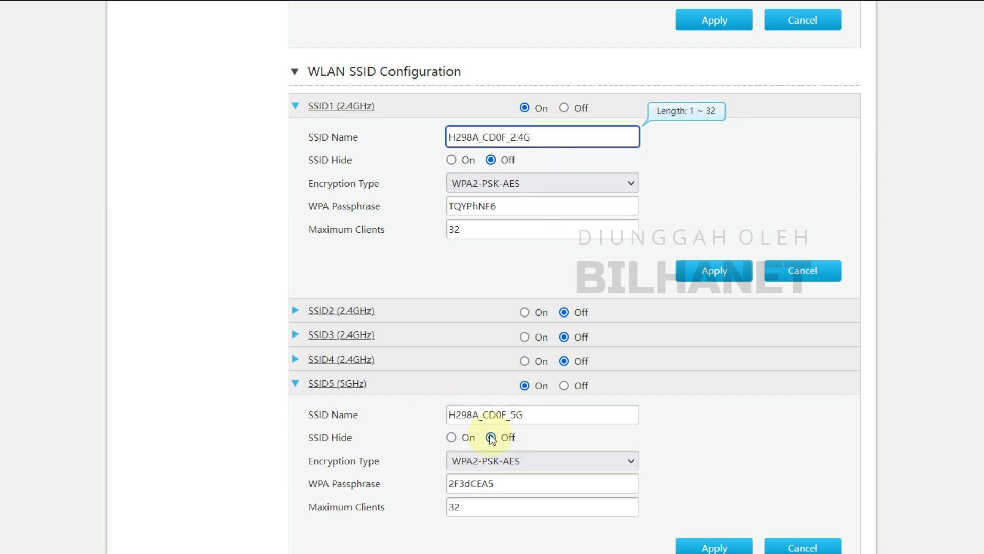
scroll(409, 332, "down", 3)
scroll(390, 261, "up", 4)
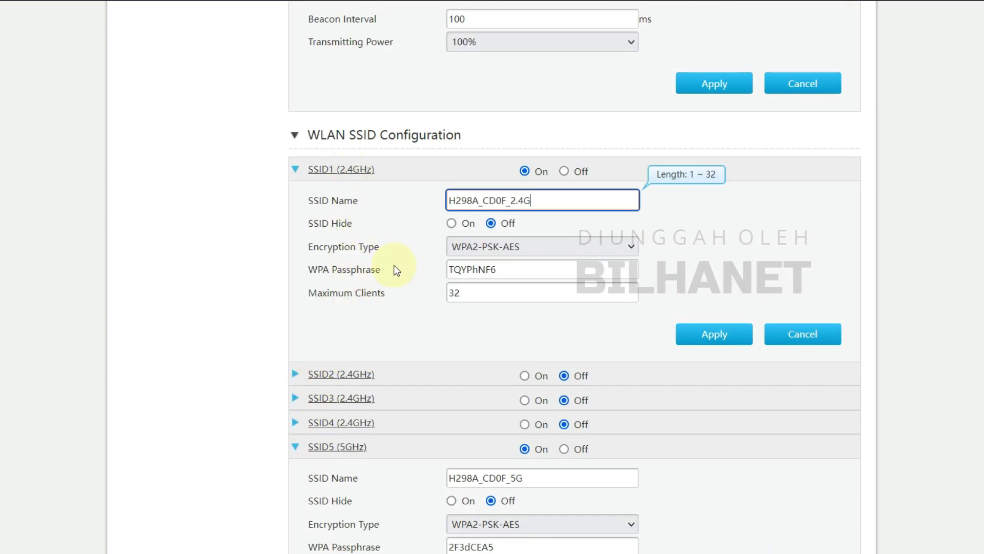
left_click(295, 373)
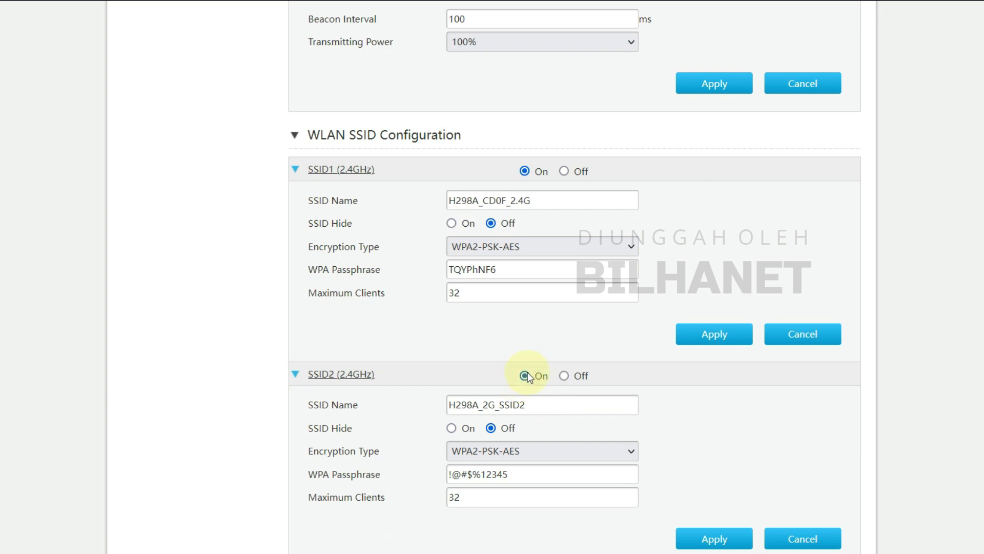
scroll(398, 393, "down", 7)
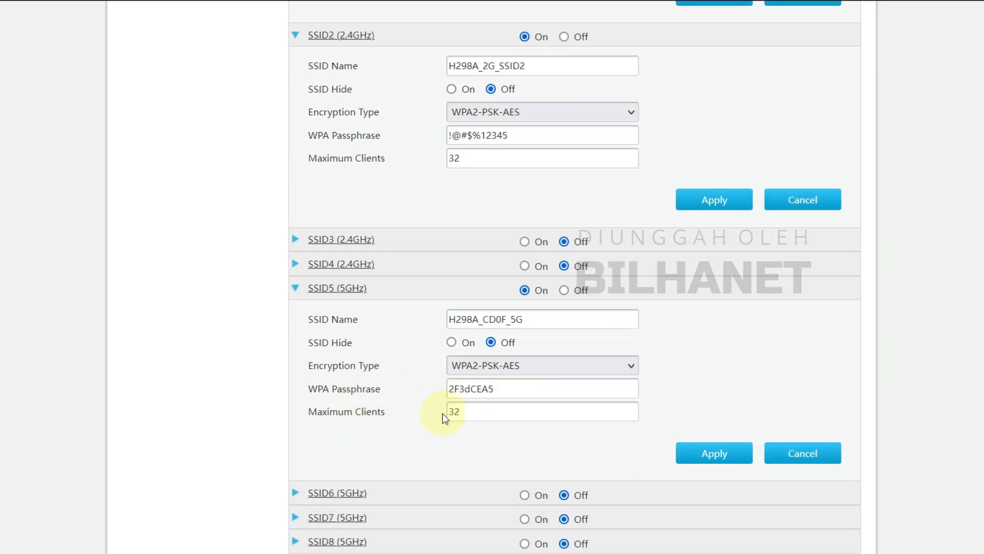
scroll(461, 423, "up", 1)
scroll(463, 425, "up", 10)
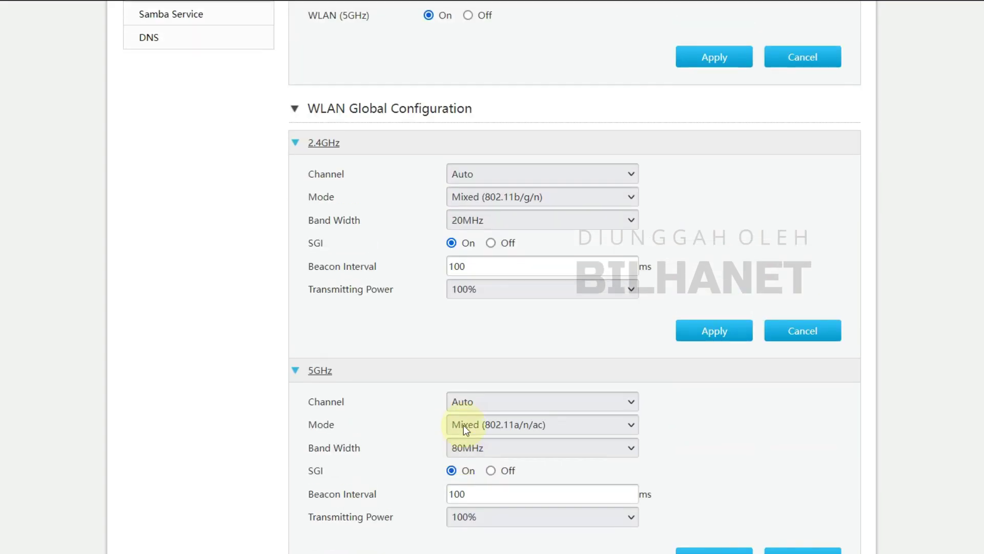
Open WLAN Advanced and expand Access Control-Rule Configuration.
left_click(474, 90)
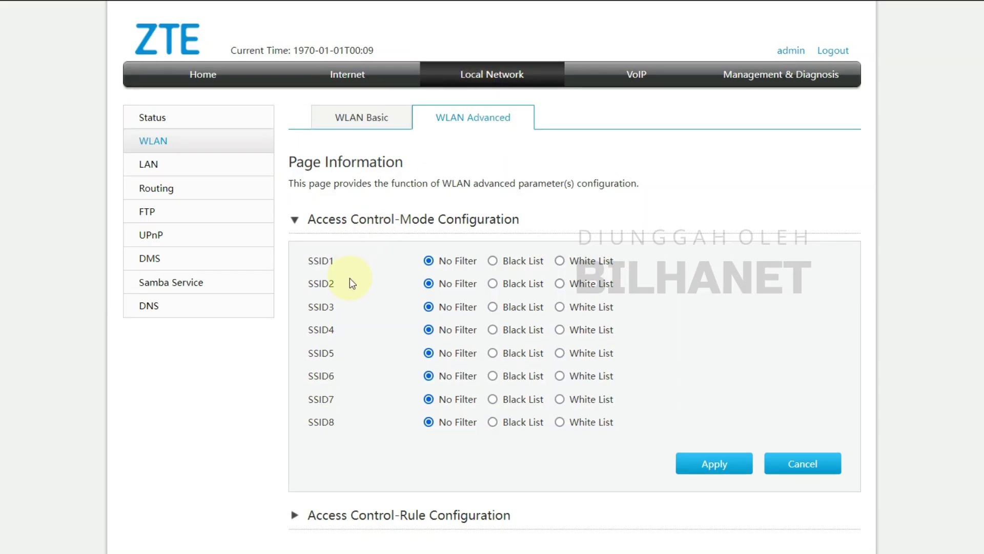
scroll(350, 277, "down", 1)
left_click(389, 448)
scroll(389, 454, "down", 3)
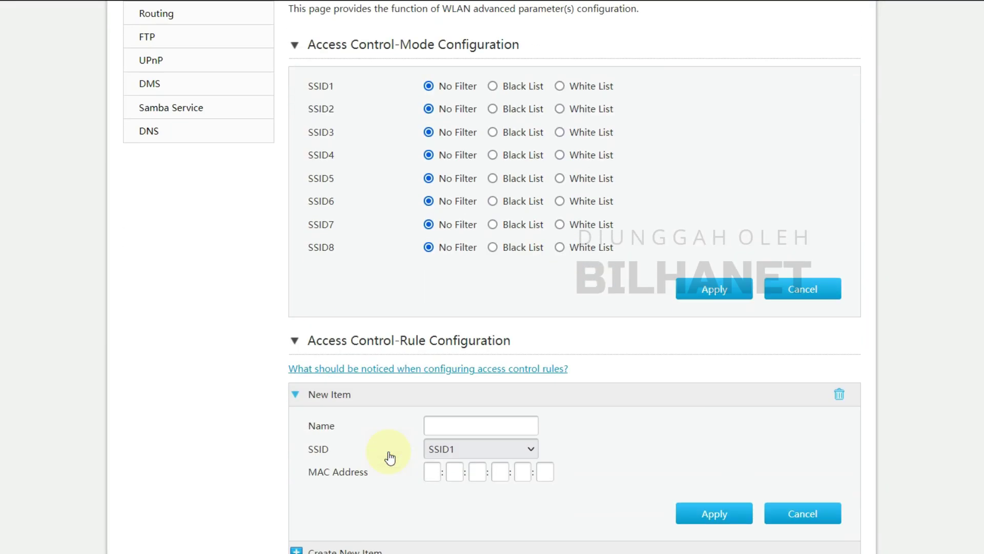
scroll(469, 441, "up", 4)
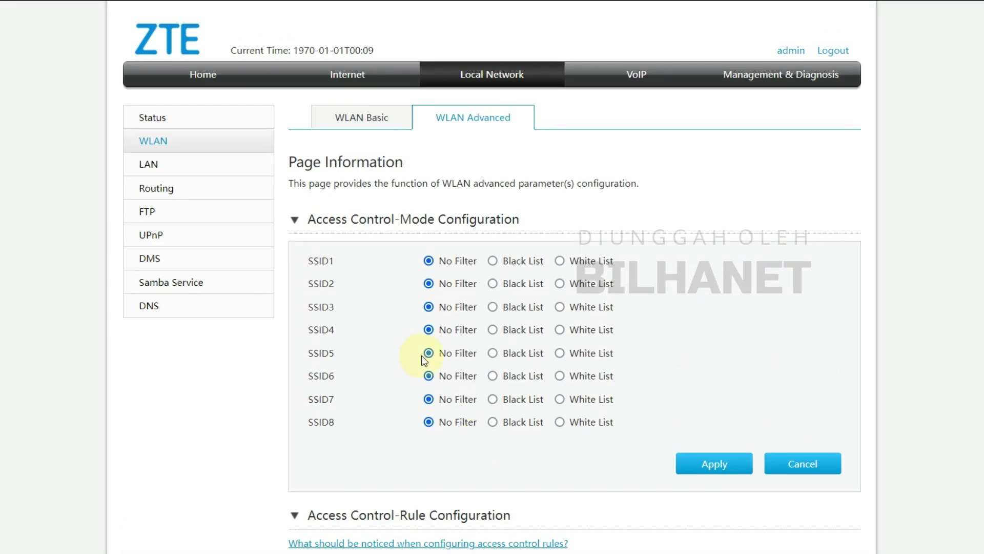
Open LAN IPv4 settings and expand the DHCP Server, DHCP Binding and Port Control sections.
left_click(151, 166)
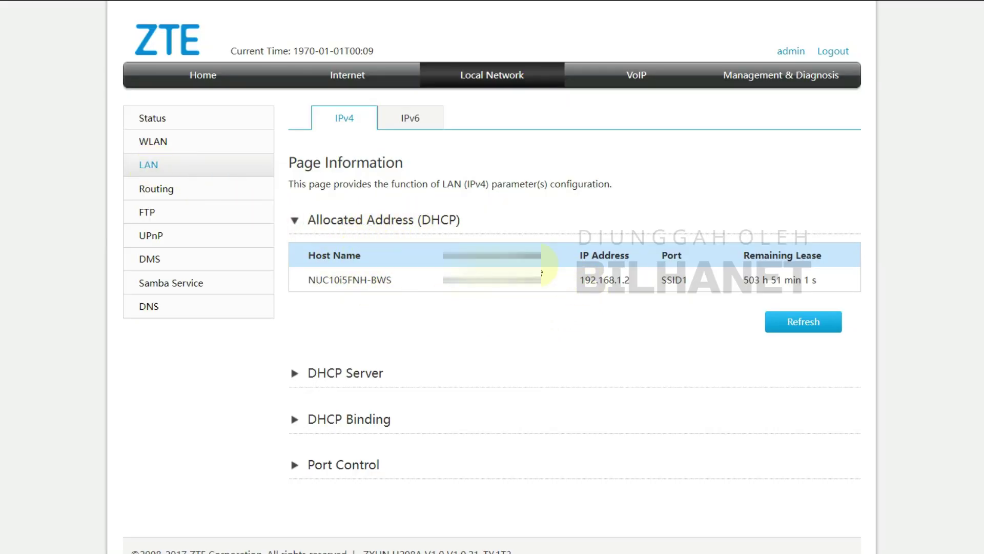
left_click(335, 384)
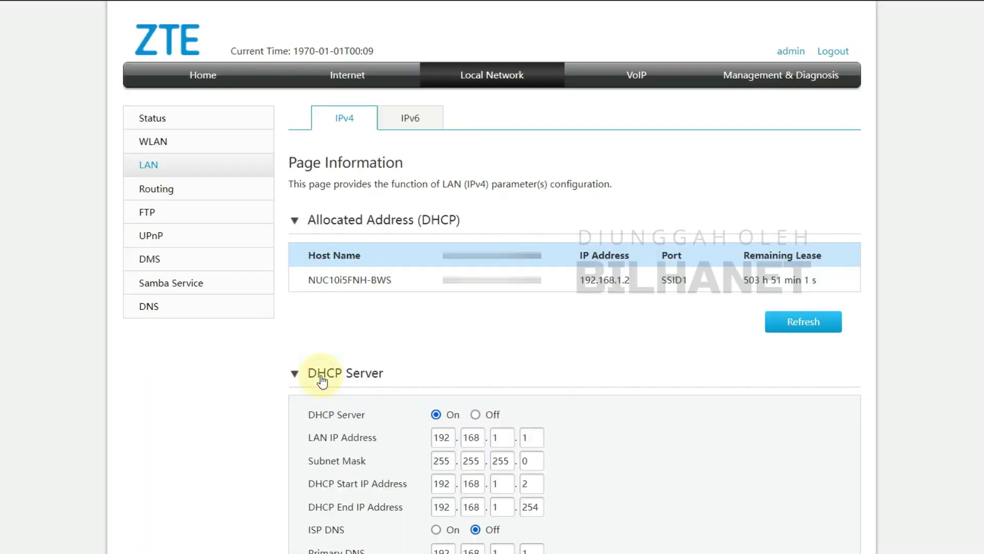
scroll(343, 376, "down", 2)
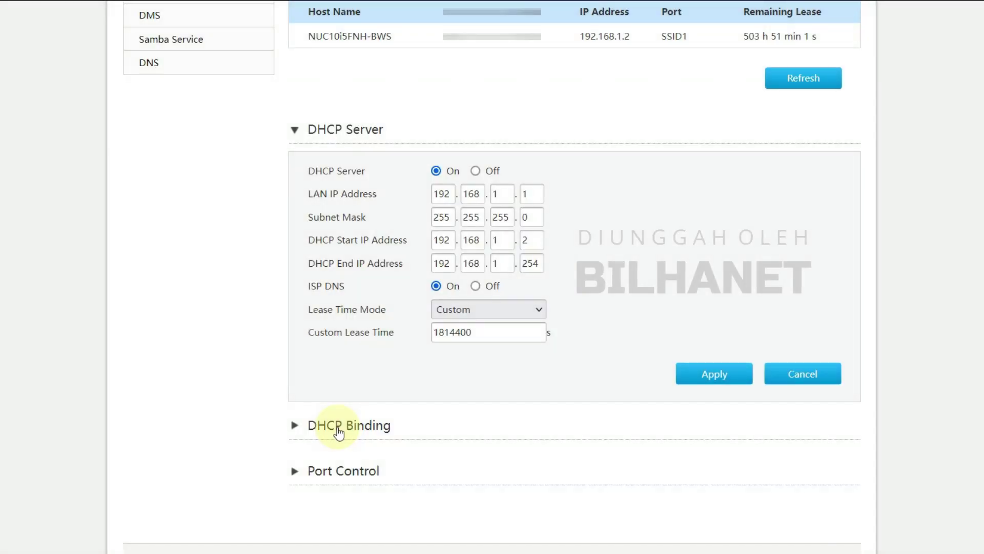
left_click(339, 427)
scroll(338, 434, "down", 4)
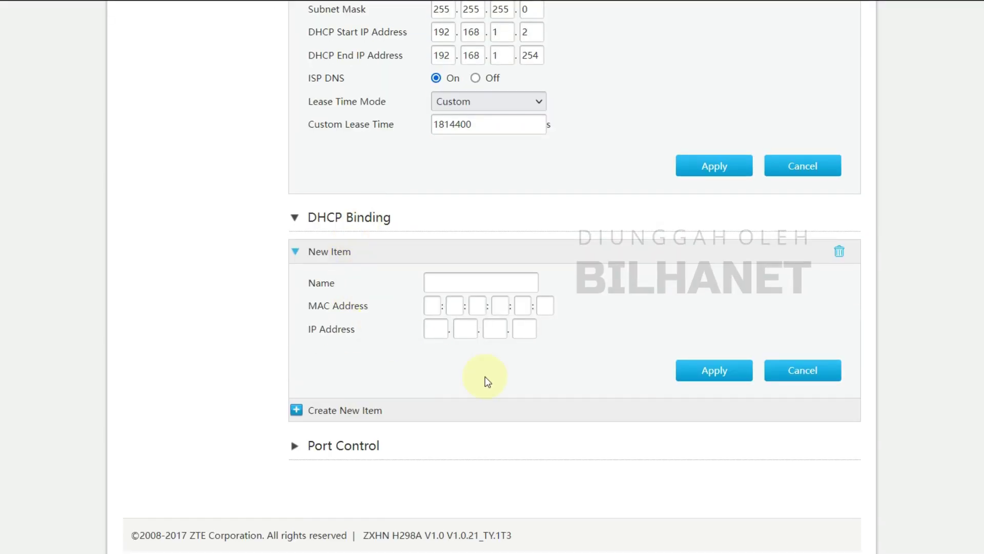
left_click(334, 456)
scroll(333, 455, "down", 7)
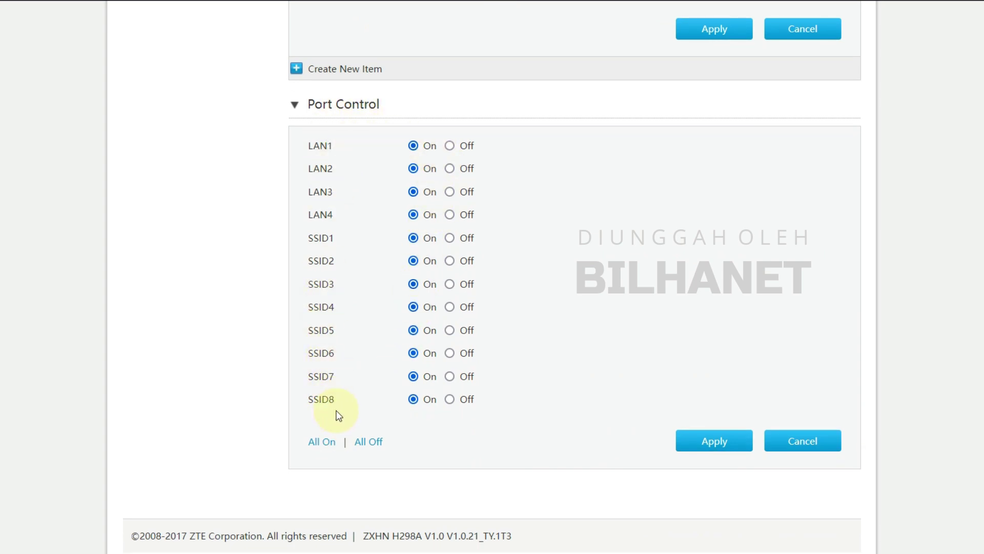
scroll(454, 361, "up", 9)
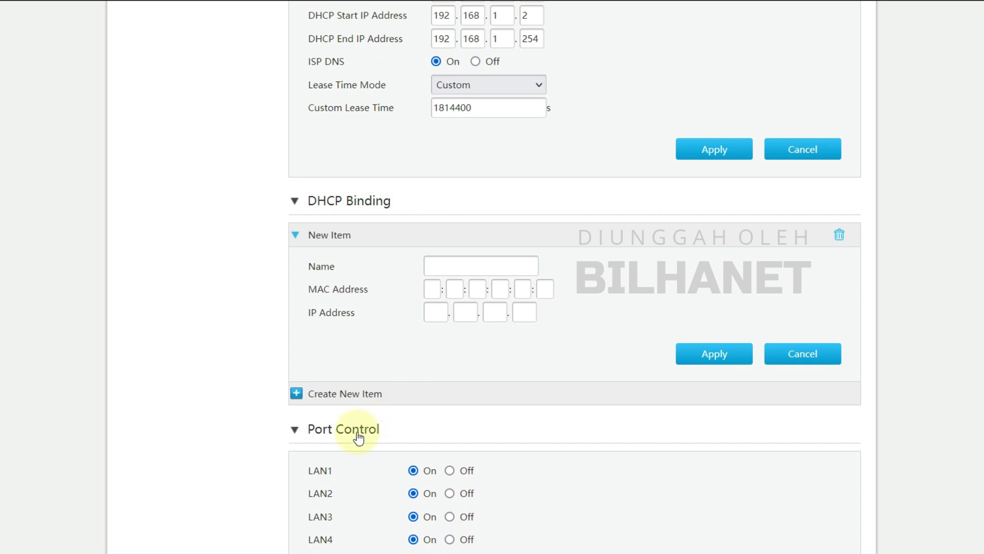
scroll(379, 374, "up", 6)
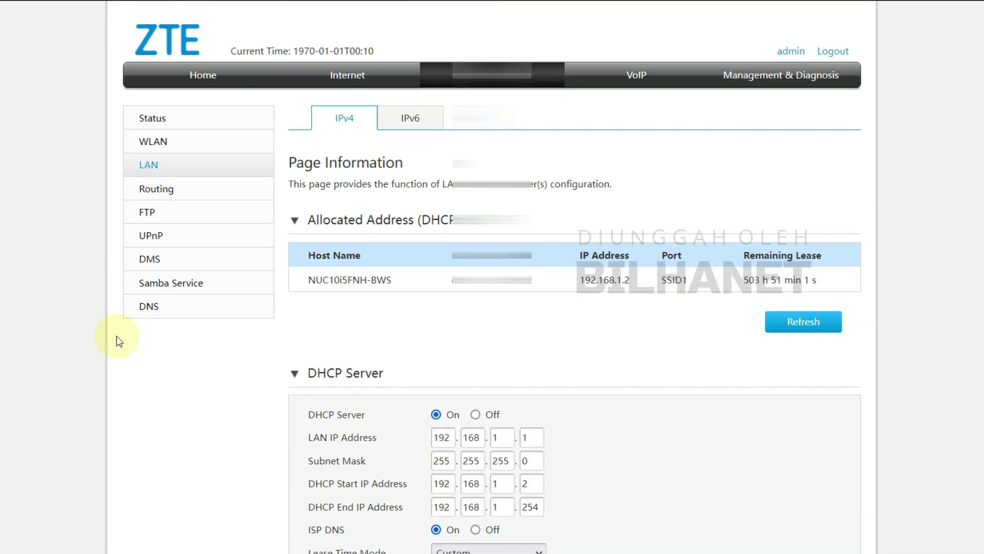
Review Routing with Static Routing and Policy Routing expanded, leaving the WAN connection unchanged.
left_click(153, 196)
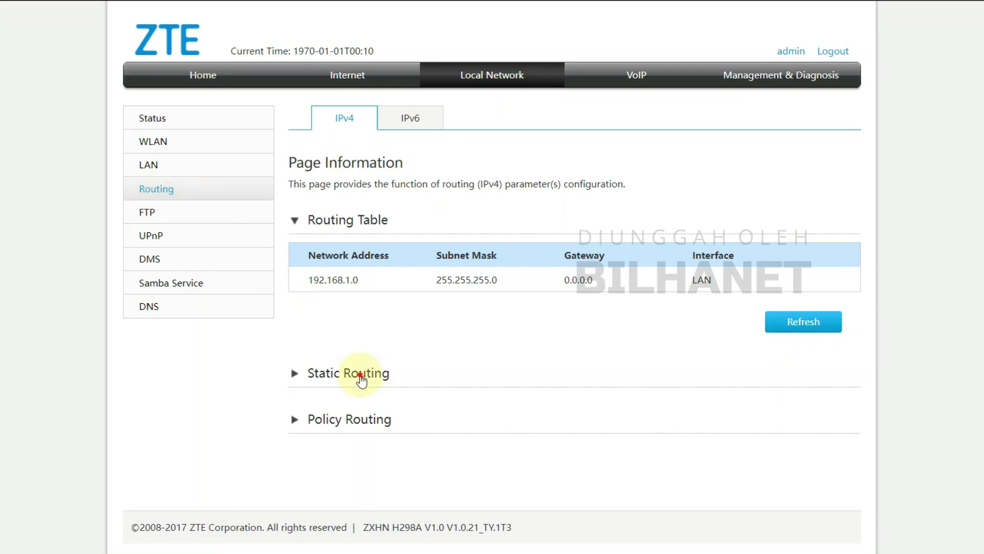
left_click(359, 379)
scroll(361, 379, "down", 4)
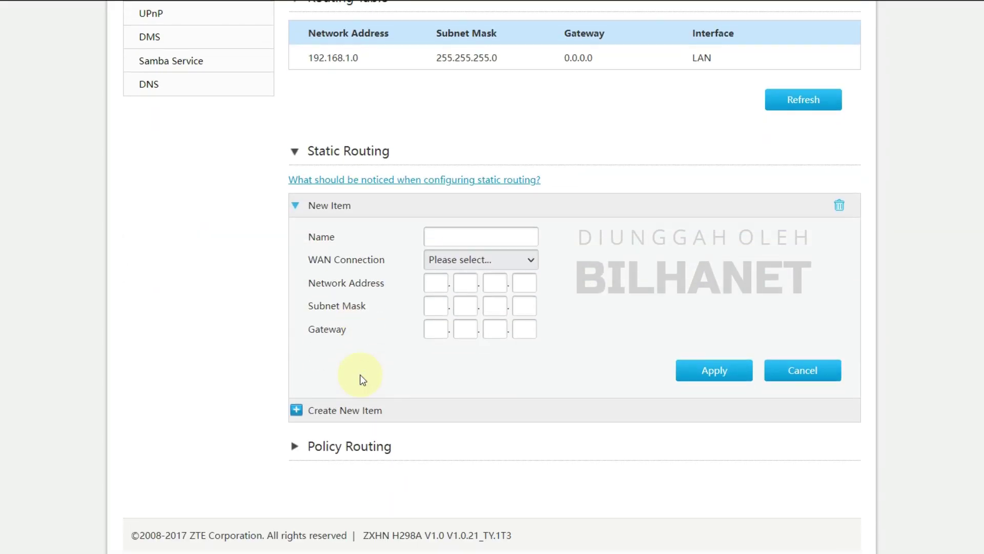
left_click(334, 447)
scroll(352, 347, "down", 5)
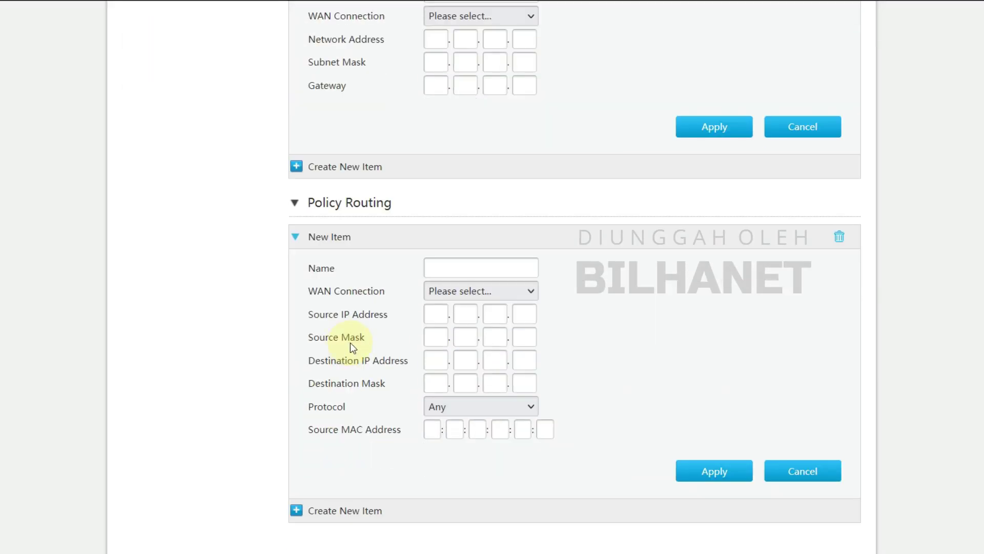
left_click(457, 291)
left_click(454, 313)
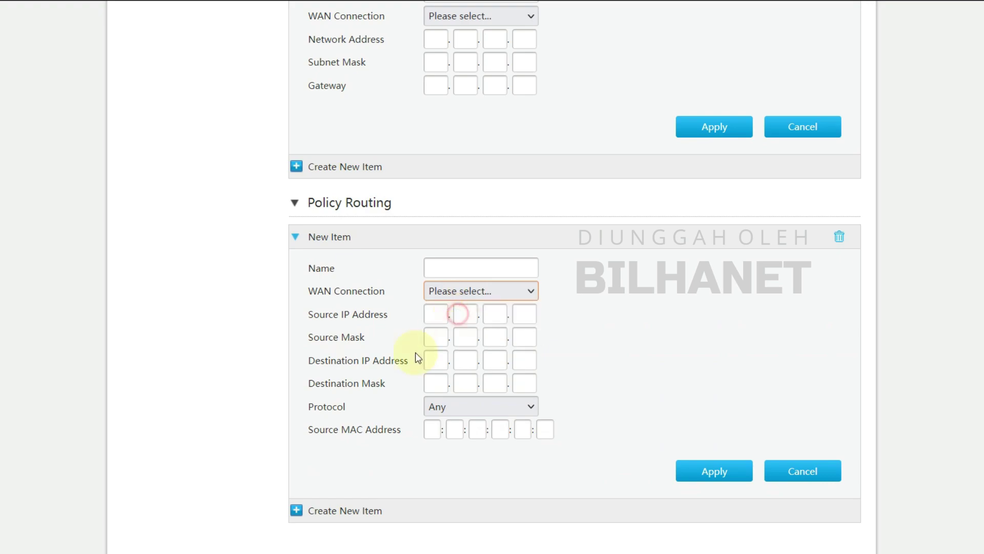
scroll(344, 433, "up", 5)
scroll(345, 433, "up", 4)
Check the FTP page, turn UPnP On and show its port mapping table, then view DMS.
left_click(153, 213)
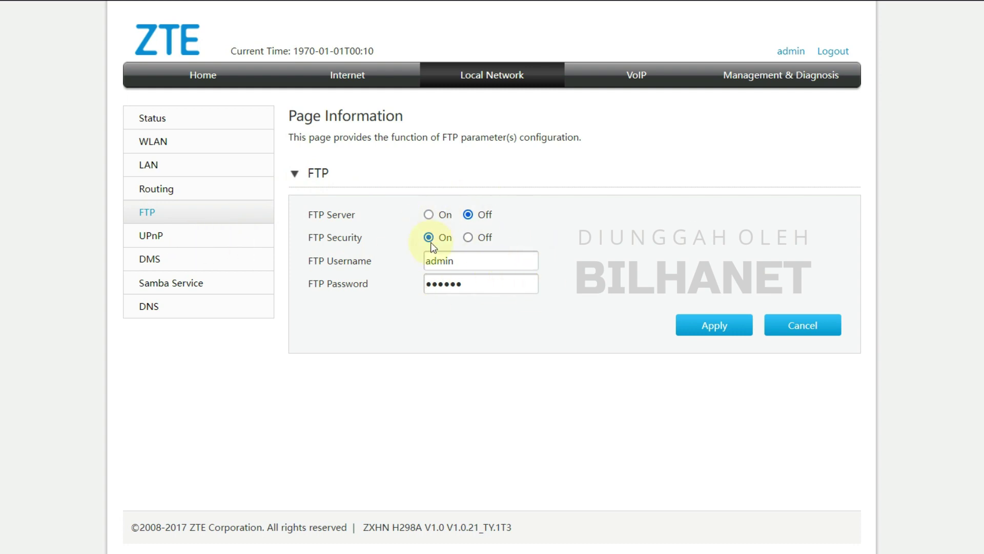
left_click(157, 237)
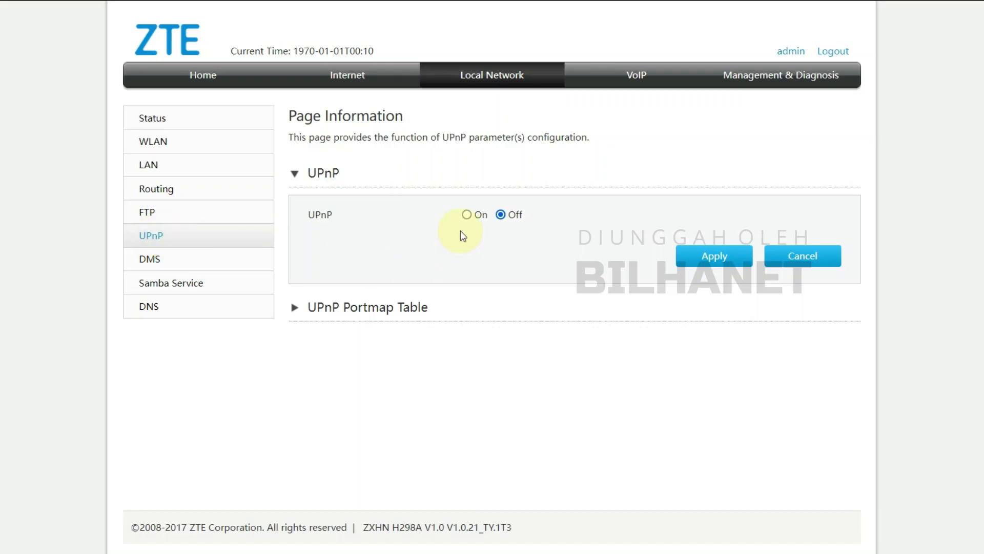
left_click(467, 215)
left_click(346, 306)
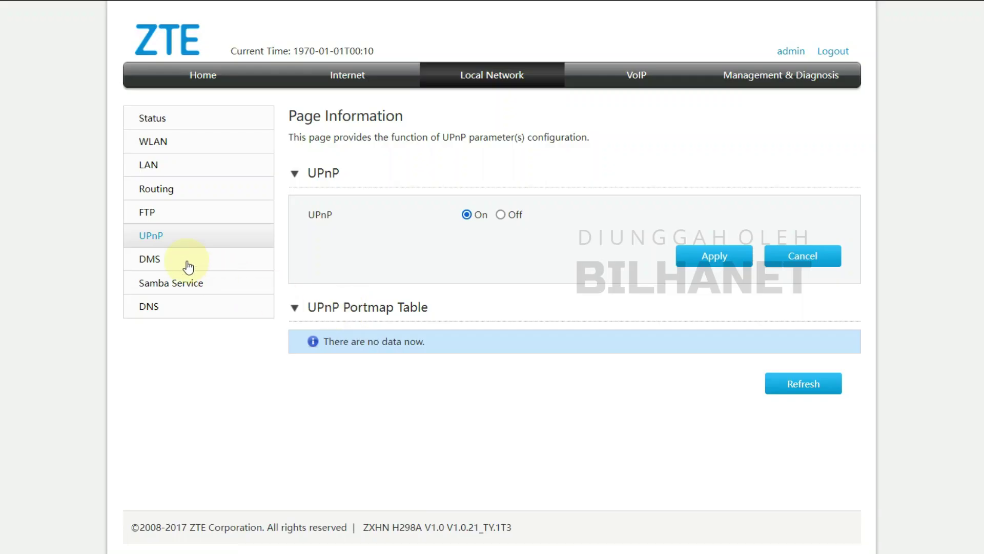
left_click(154, 259)
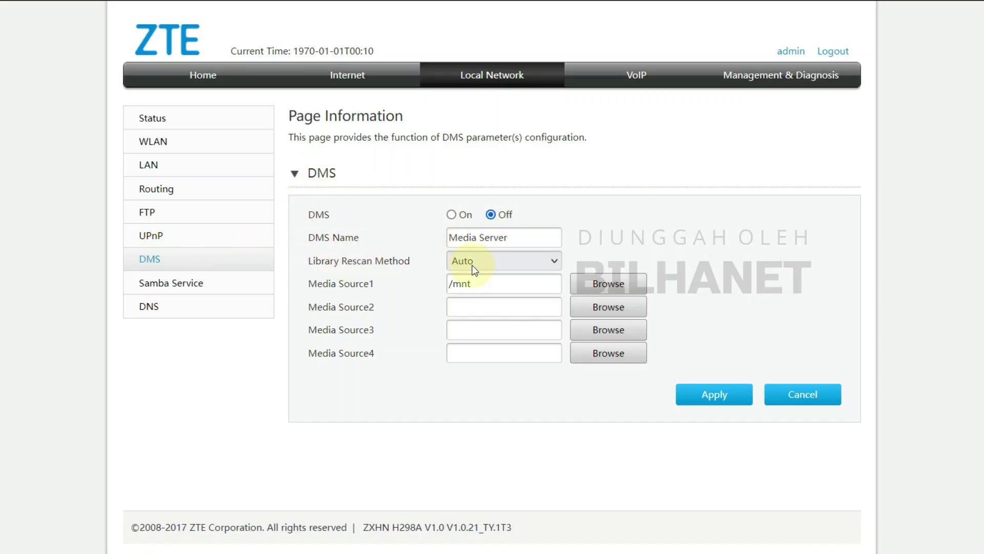
Check Samba Service, then in DNS expand the NUC10i5FNH-BWS host entry.
left_click(162, 282)
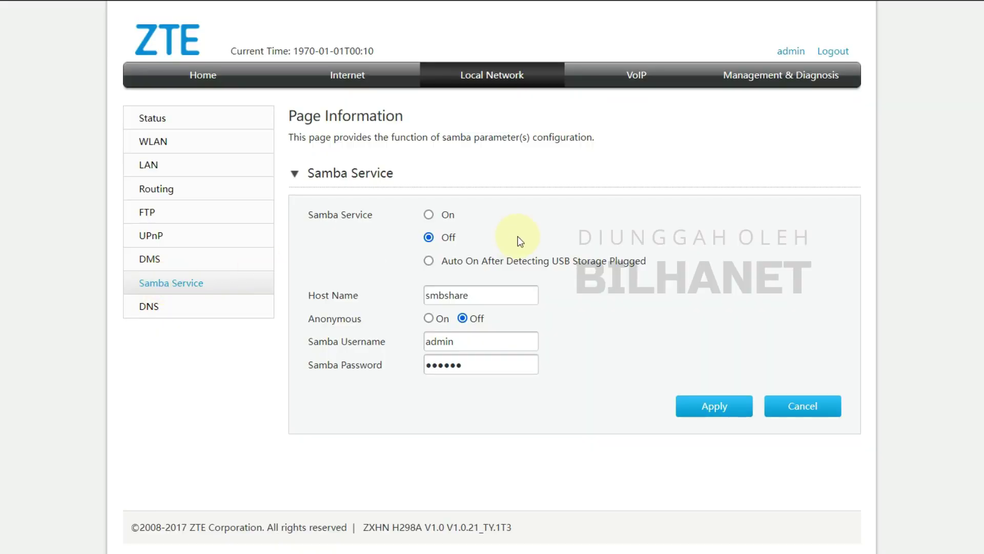
left_click(149, 306)
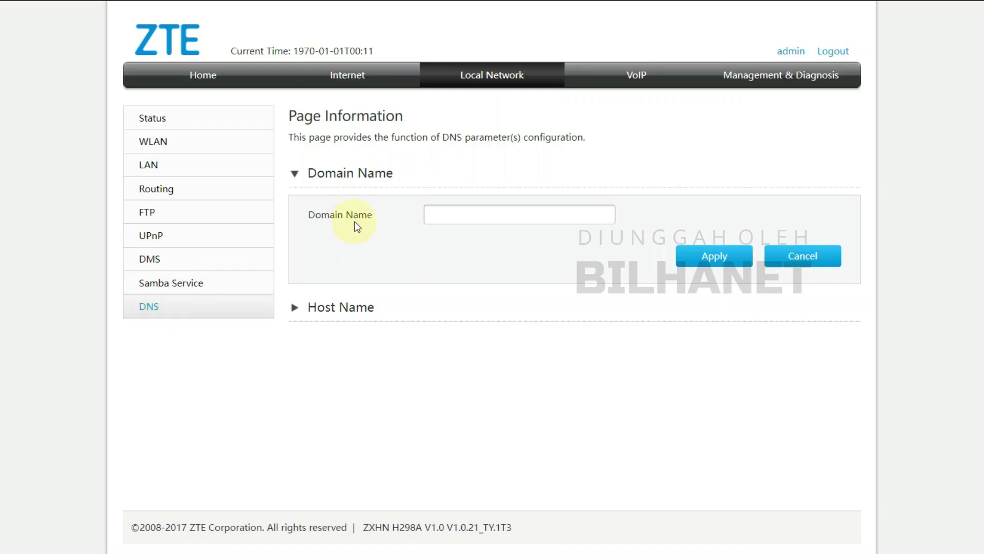
left_click(499, 215)
left_click(330, 310)
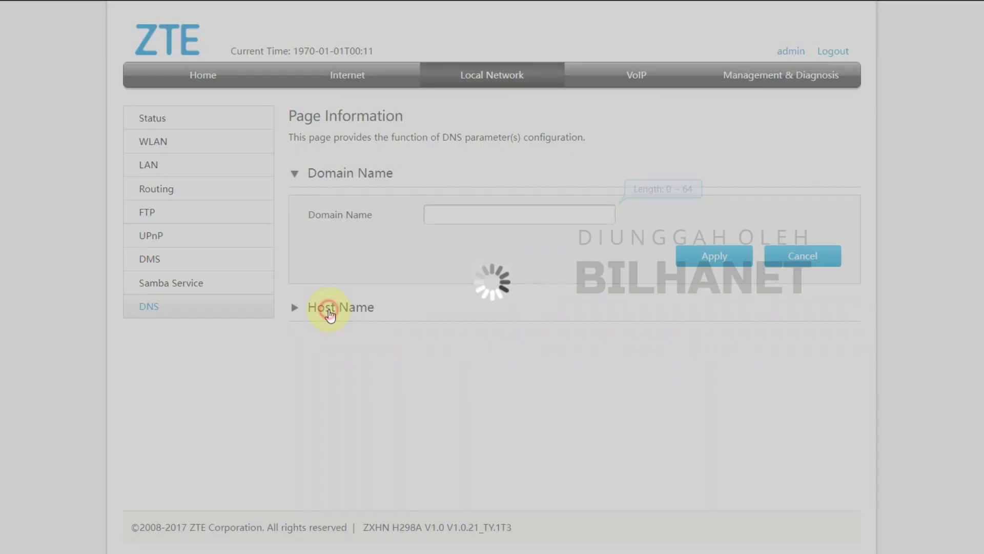
left_click(336, 342)
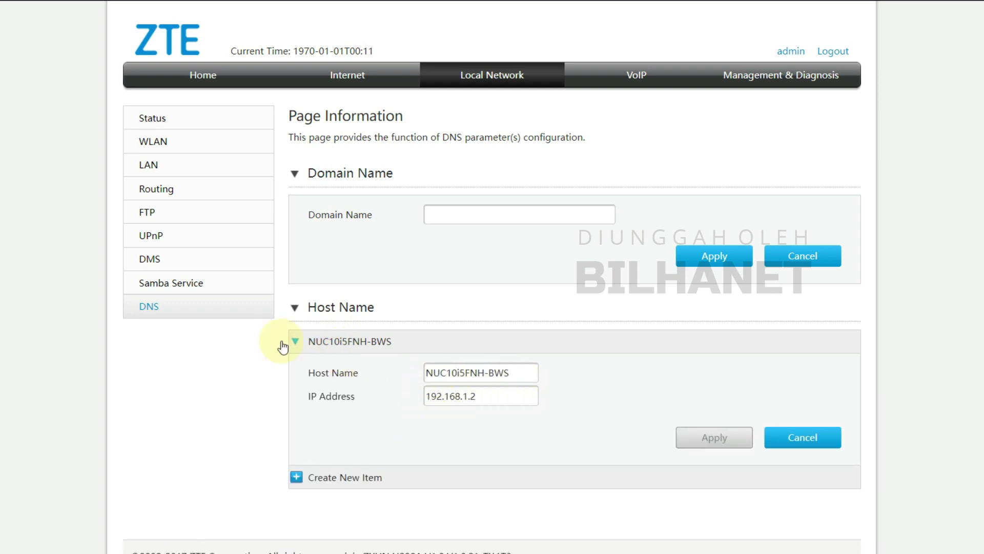
Step through the VoIP Basic, Advanced, SIP Protocol, Media and FAX pages to Voice Ports Mapping.
left_click(638, 82)
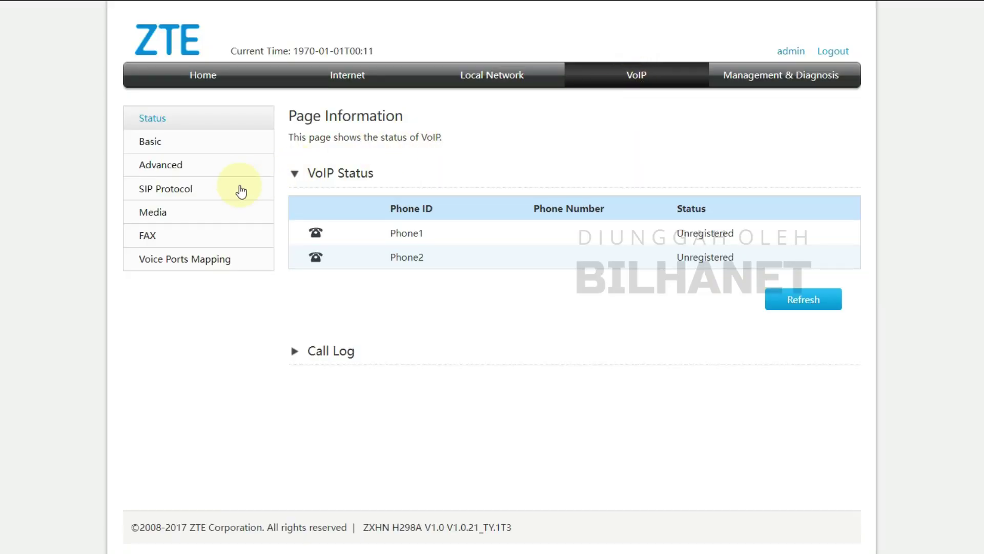
left_click(160, 145)
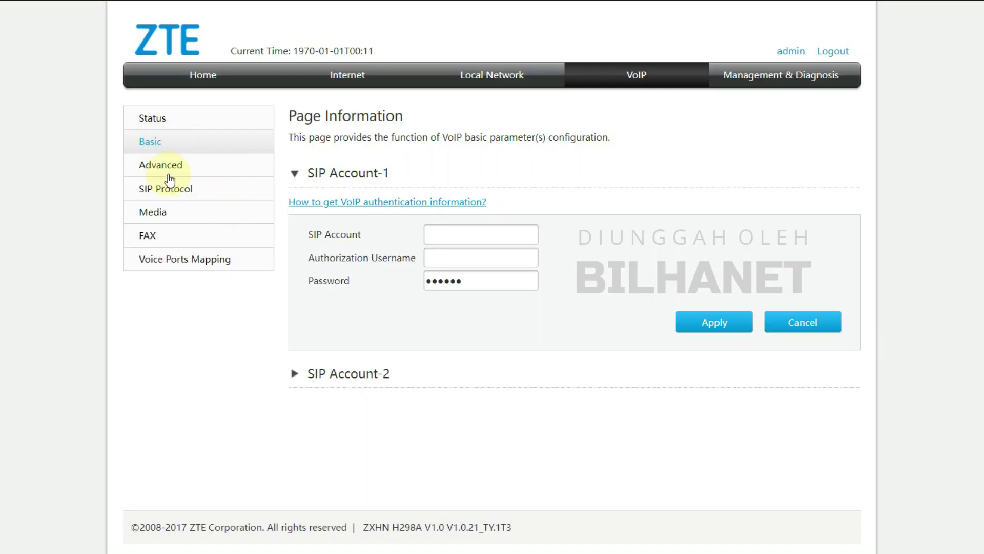
left_click(162, 165)
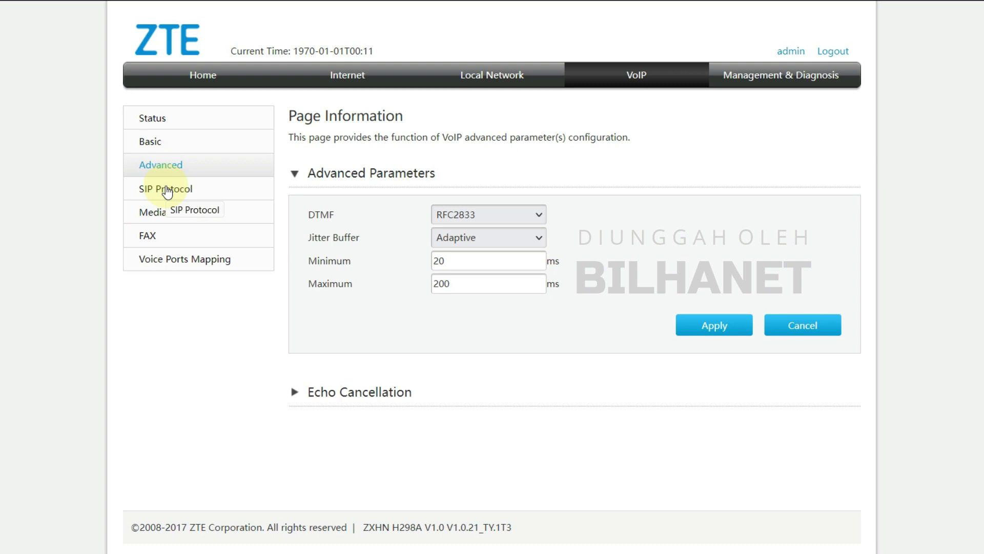
left_click(167, 190)
left_click(157, 214)
left_click(149, 238)
left_click(186, 258)
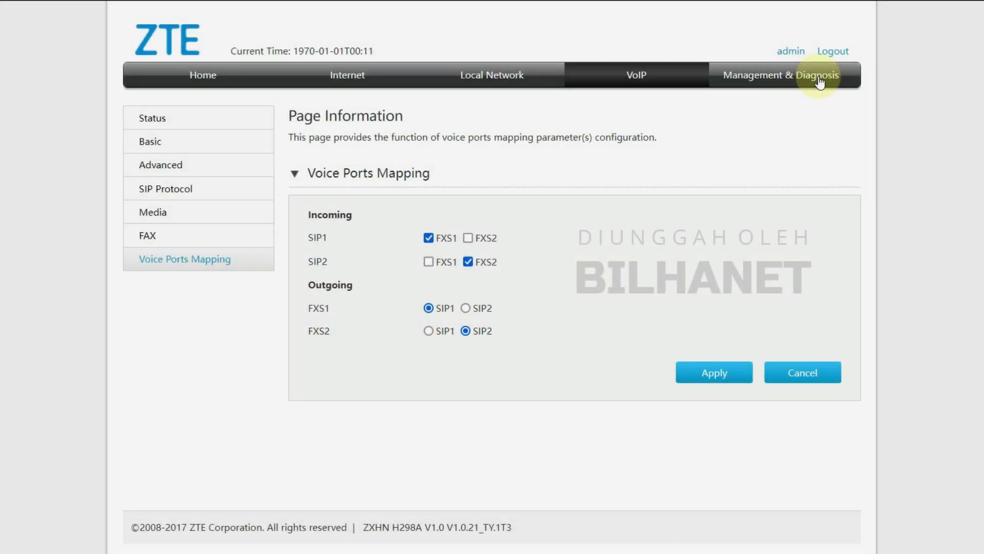
Go from the Management & Diagnosis device information to the Account Management page.
left_click(805, 80)
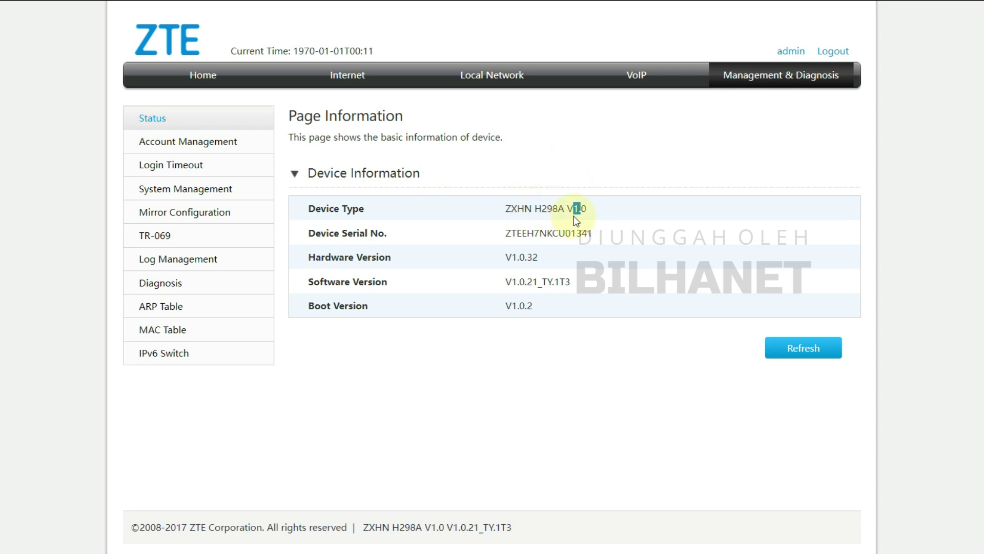
left_click(586, 209)
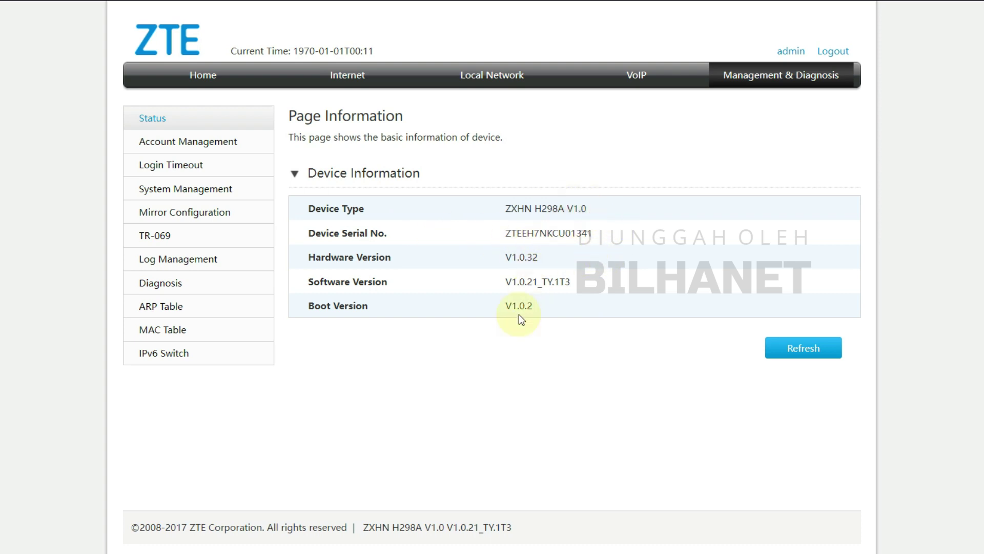
left_click(170, 148)
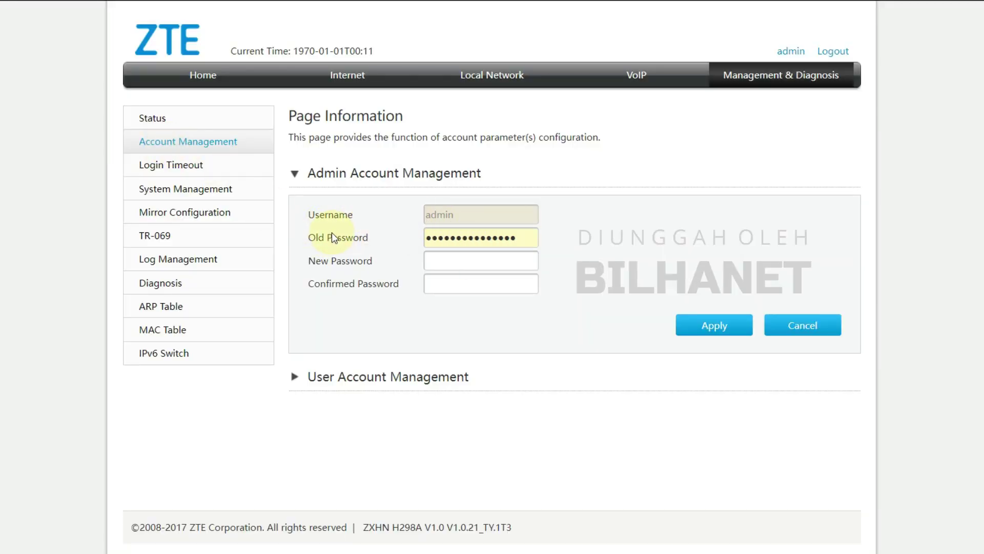
Replace the admin New Password with a saved browser suggestion, then move to Confirmed Password.
double_click(468, 236)
left_click(457, 262)
left_click(440, 341)
left_click(529, 281)
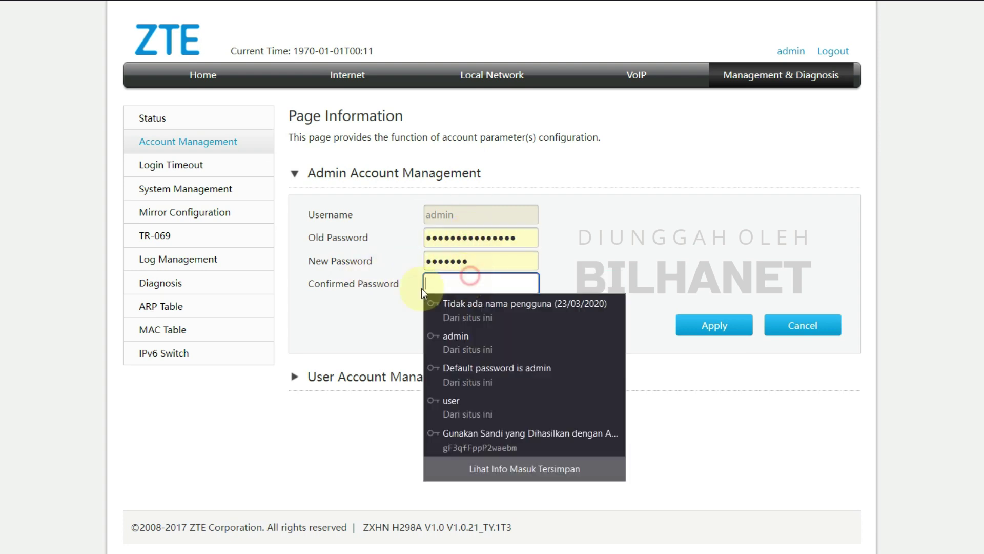
Expand User Account Management, inspect its Username field, then move on to Login Timeout.
left_click(334, 385)
scroll(349, 369, "down", 2)
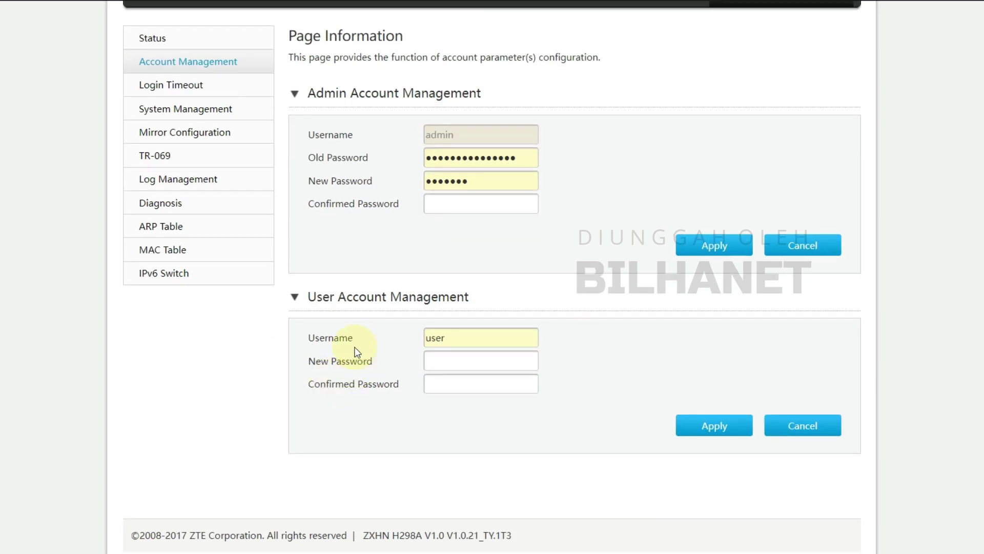
left_click(460, 340)
double_click(435, 337)
left_click(444, 336)
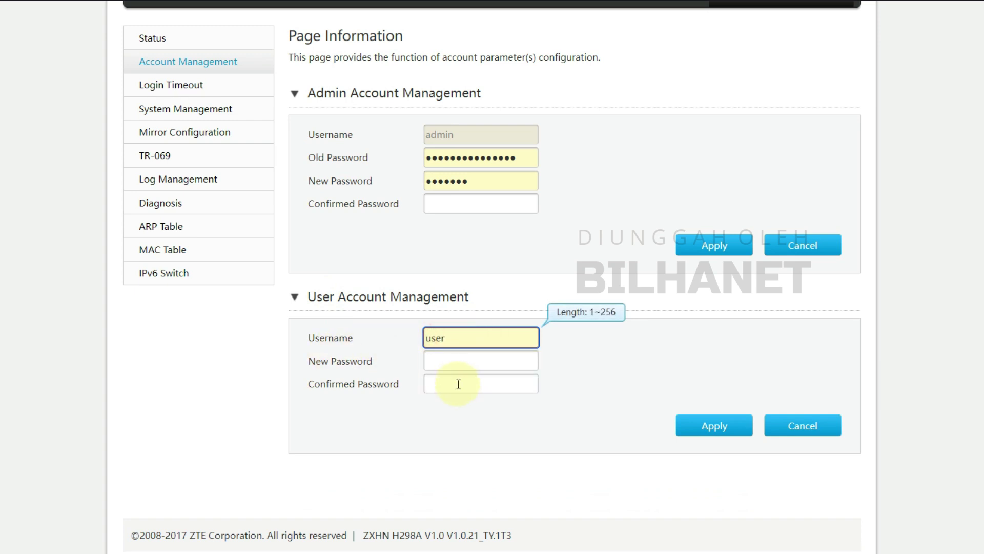
scroll(549, 296, "up", 2)
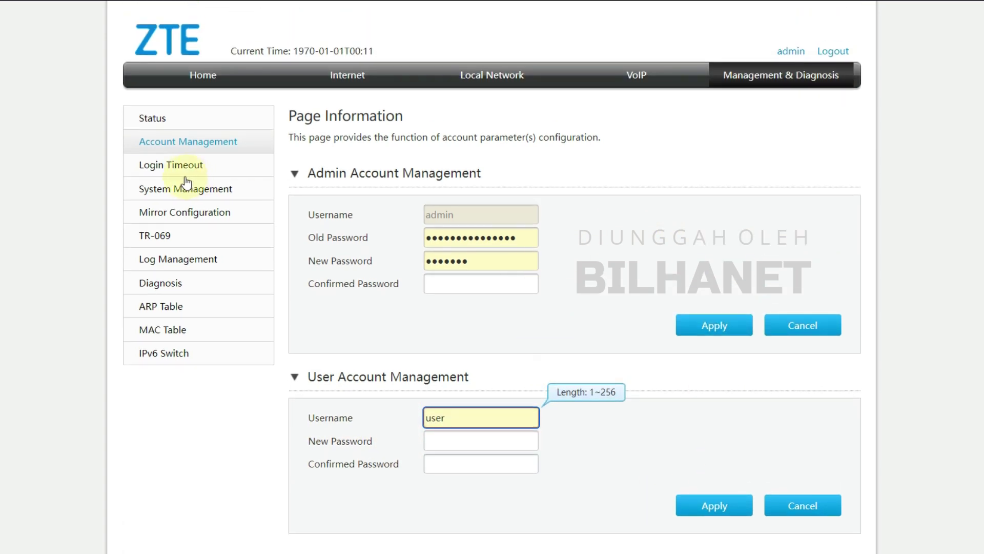
left_click(159, 166)
Decline updating the saved login and expand Factory Reset Management under Device Management.
left_click(246, 161)
left_click(160, 190)
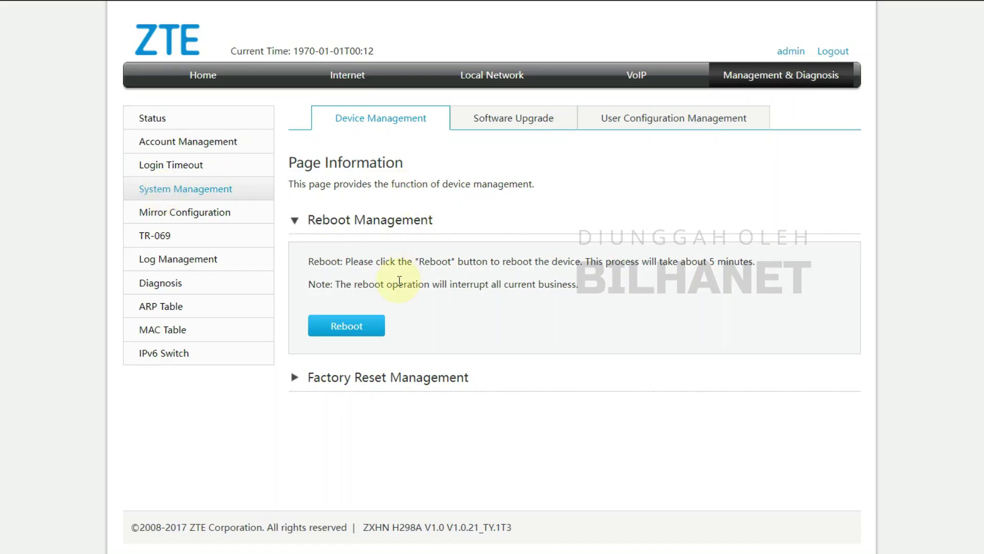
left_click(341, 377)
scroll(353, 378, "down", 1)
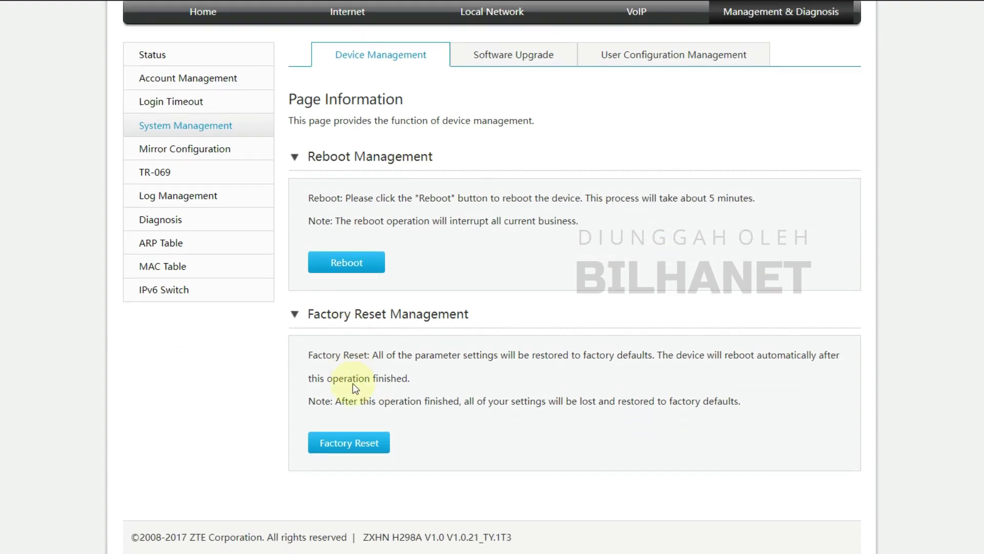
scroll(426, 375, "up", 1)
Review Software Upgrade and Restore User Configuration, then turn port mirroring on.
left_click(514, 126)
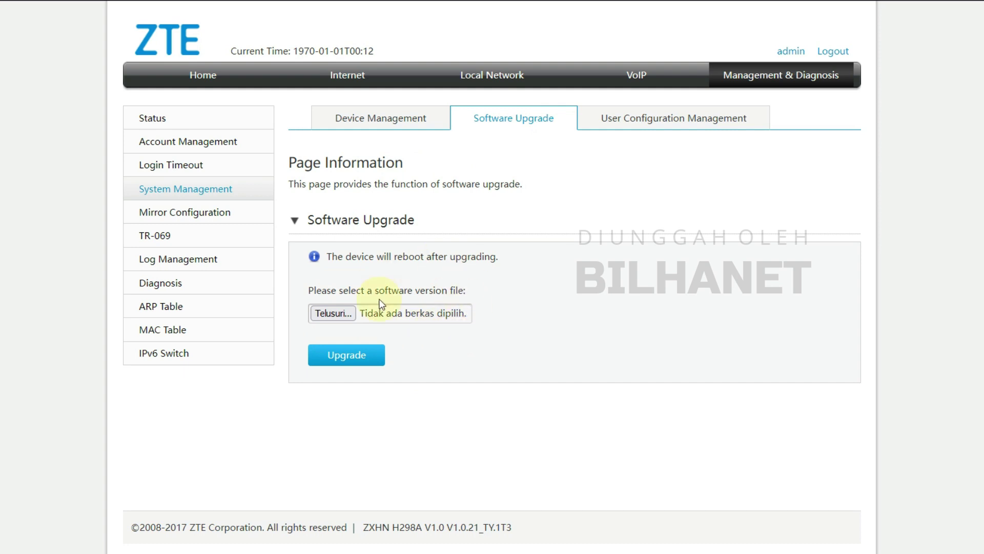
left_click(691, 123)
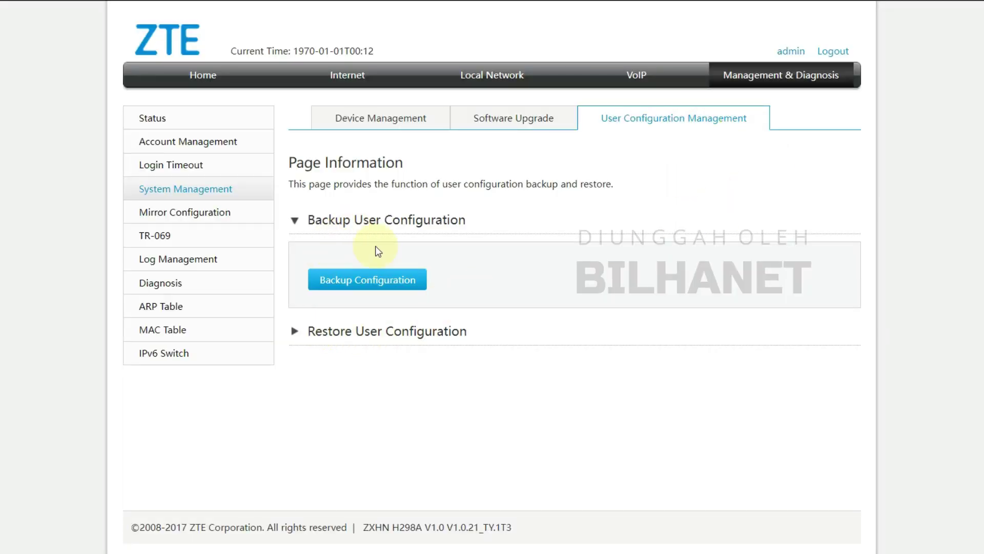
left_click(363, 342)
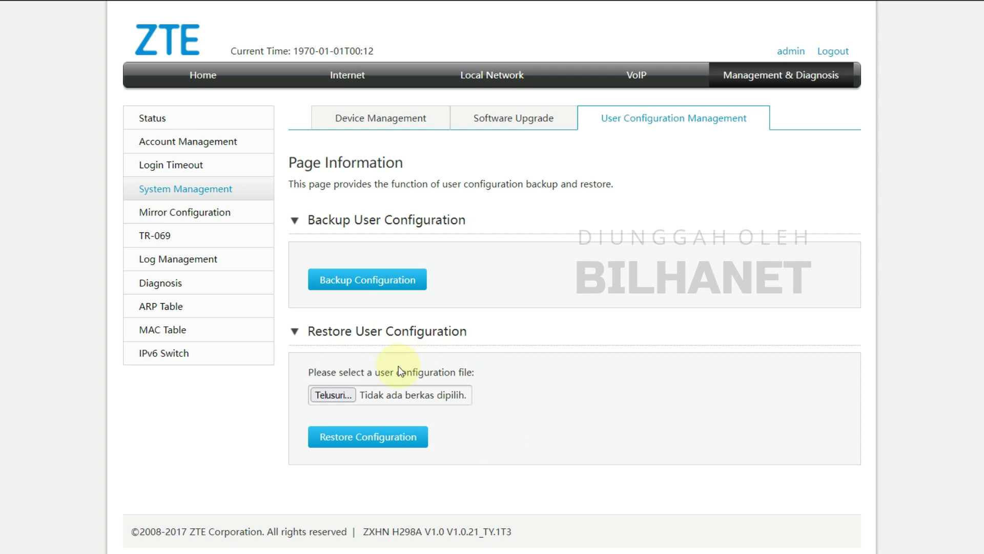
left_click(189, 221)
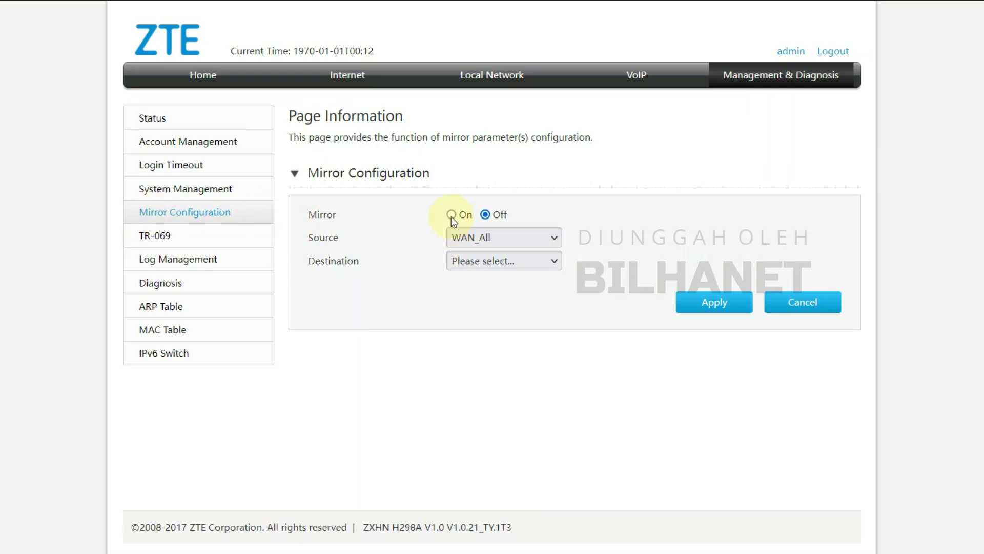
left_click(451, 216)
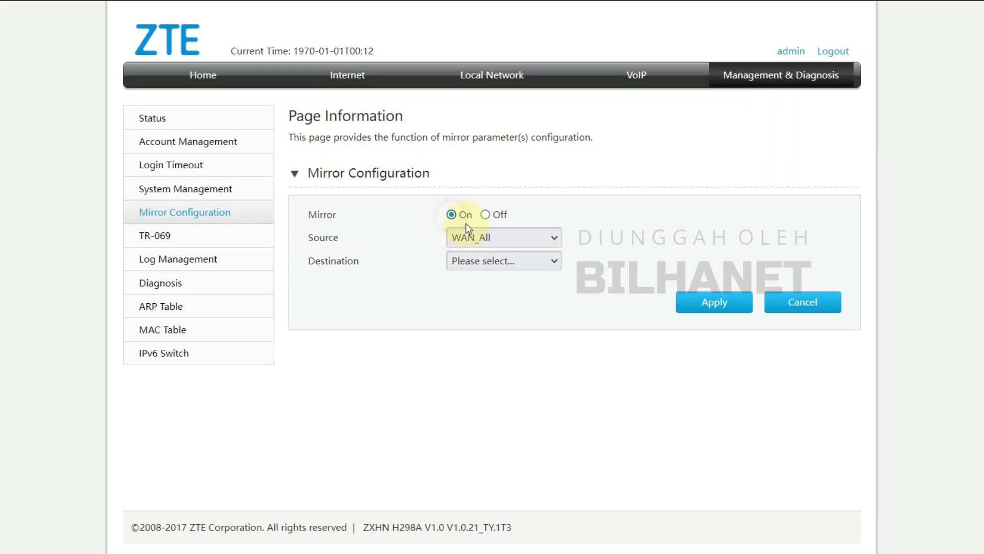
Expand TR-069 Certificate Management, then return to the Home overview.
left_click(163, 237)
scroll(387, 241, "down", 1)
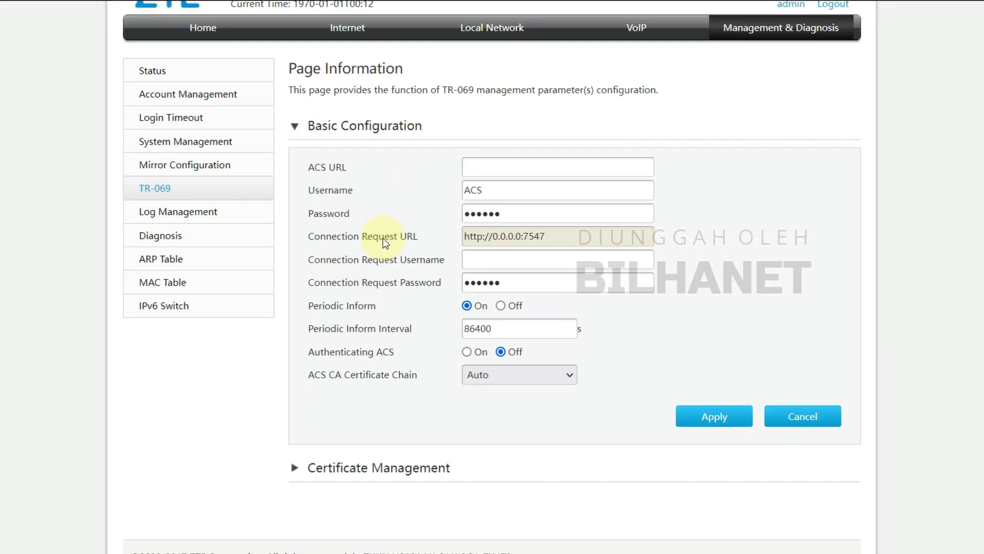
left_click(373, 446)
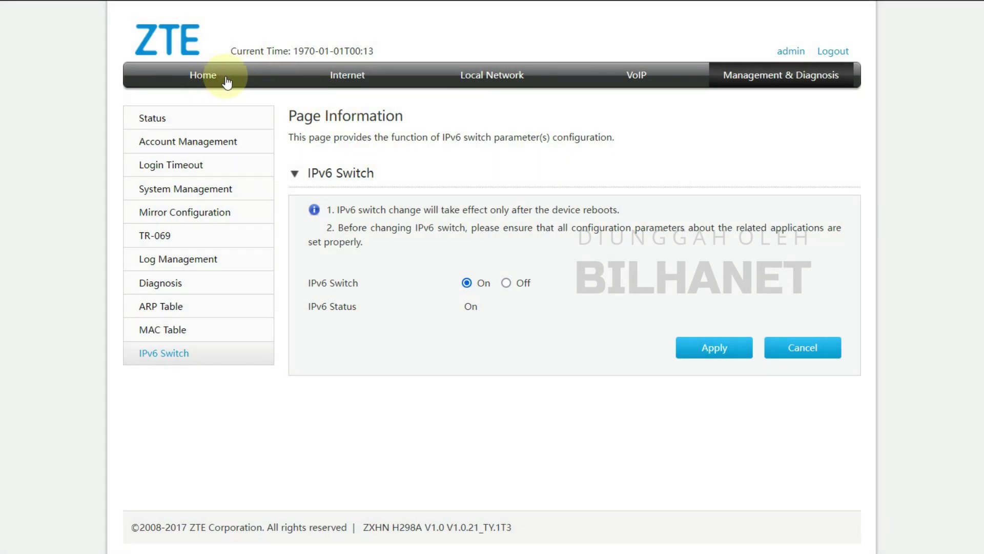
left_click(227, 82)
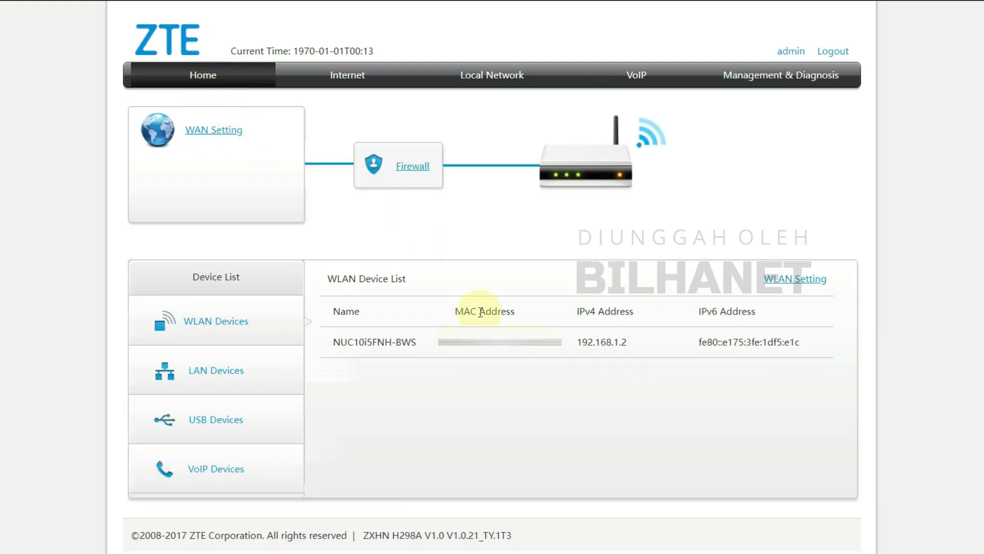